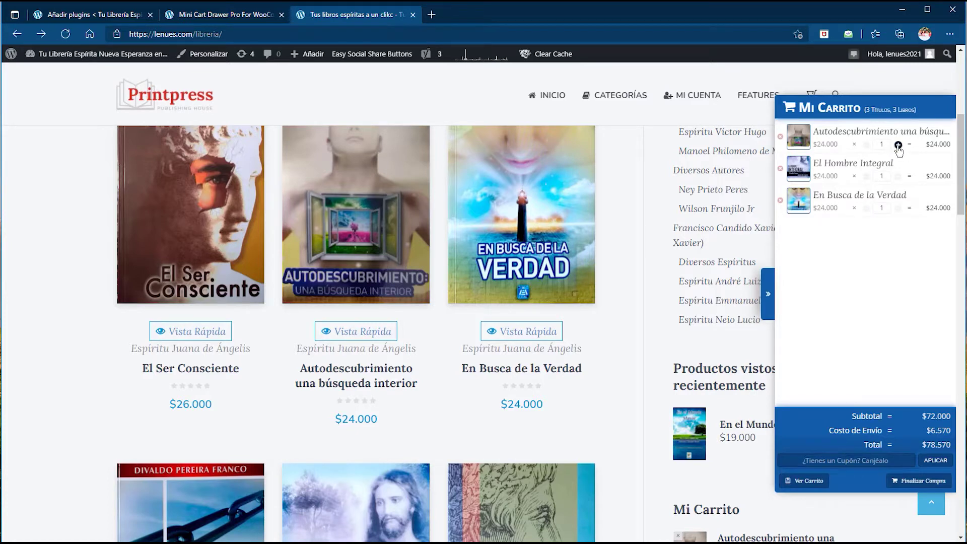
Set the quantity of Autodescubrimiento una búsqueda interior to 2, remove El Hombre Integral from the mini cart, and collapse it
left_click(898, 145)
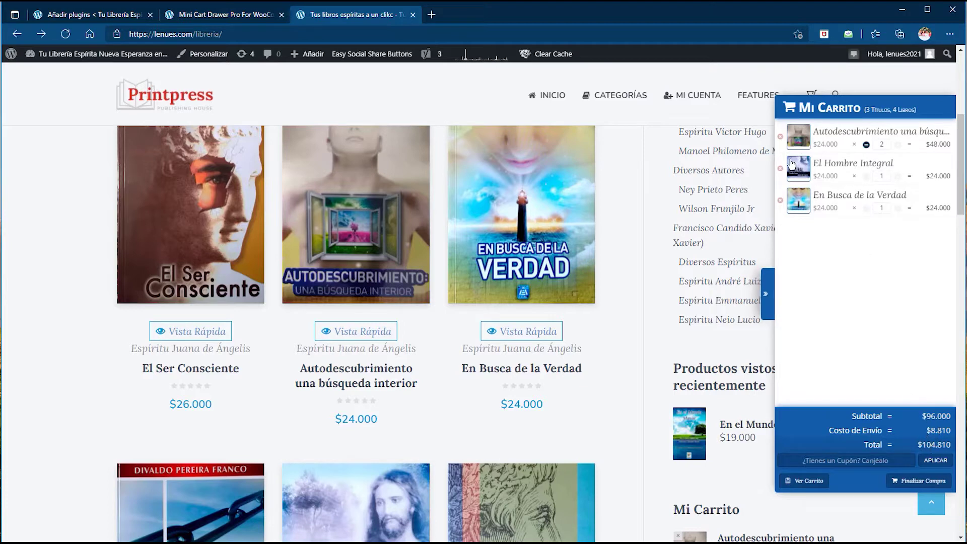
left_click(781, 170)
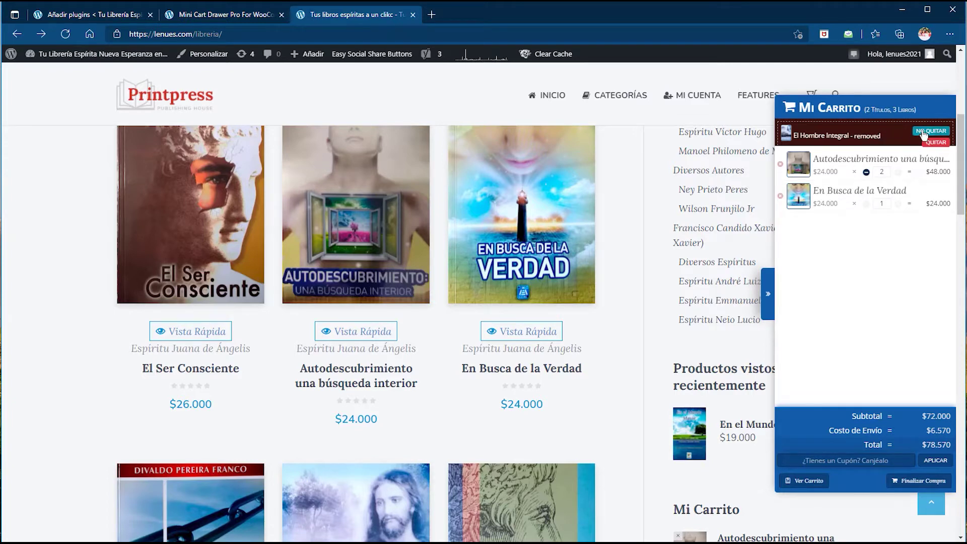
left_click(934, 143)
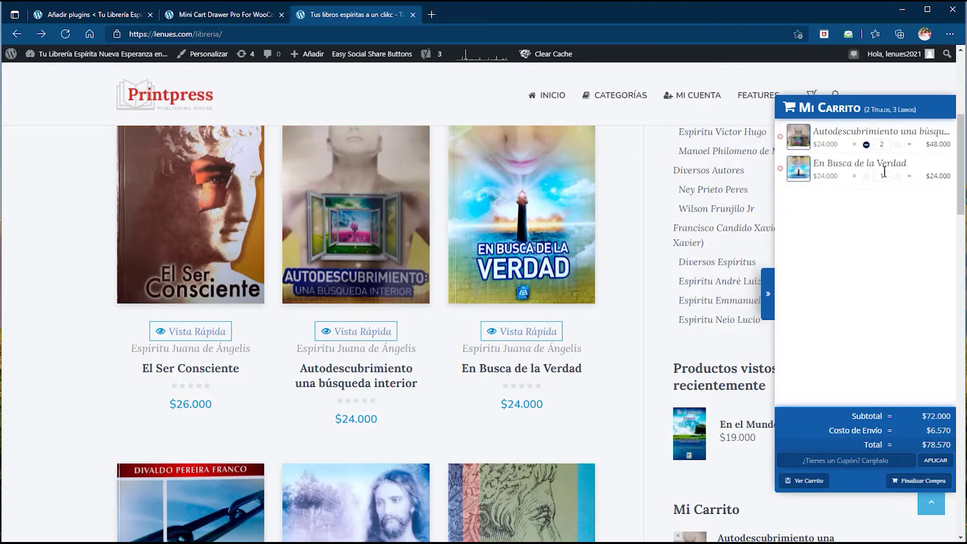
left_click(769, 299)
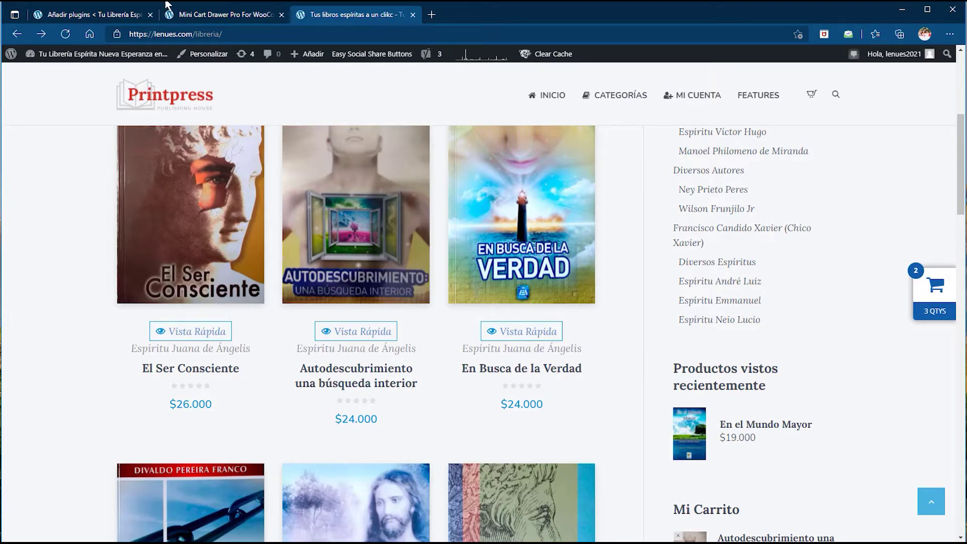
Search for "Mini Cart" on the WordPress page for adding new plugins
left_click(212, 18)
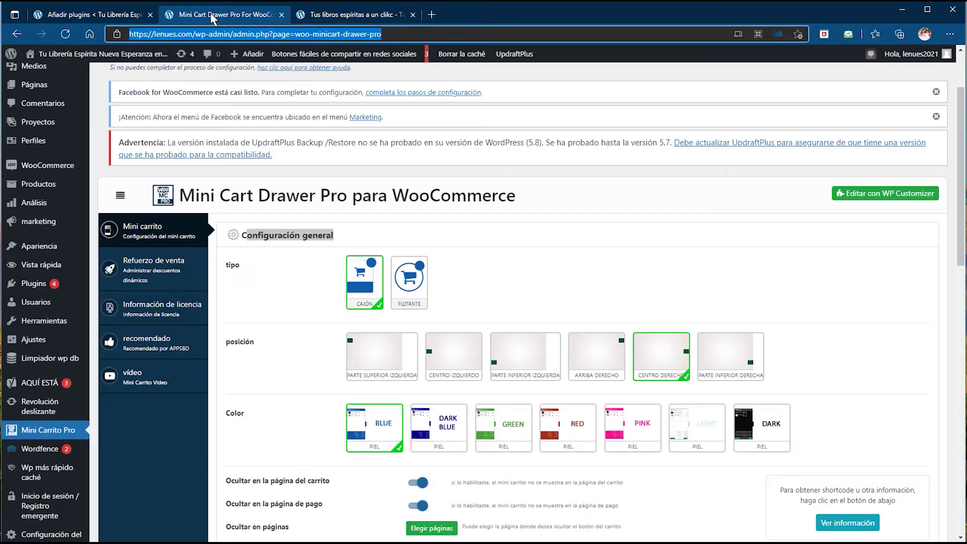
left_click(115, 17)
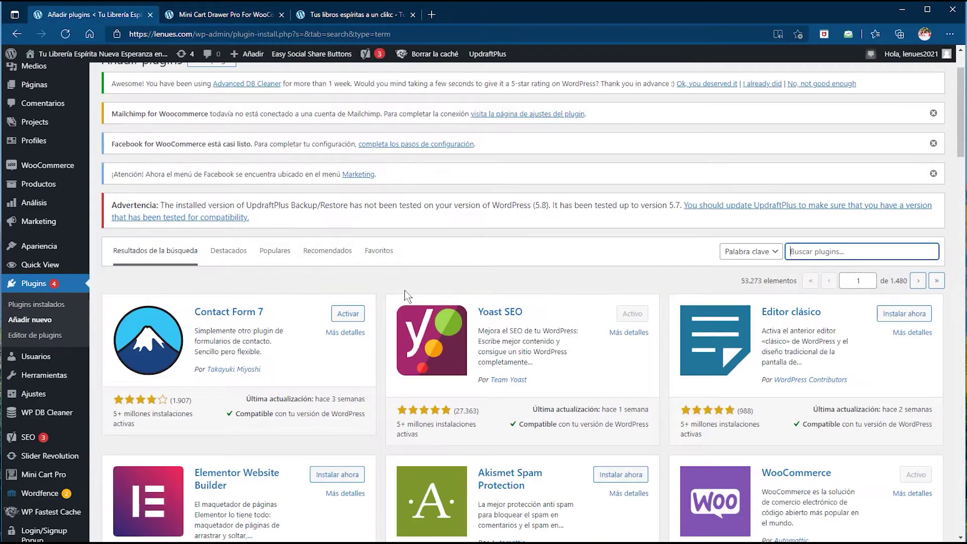
scroll(404, 290, "up", 2)
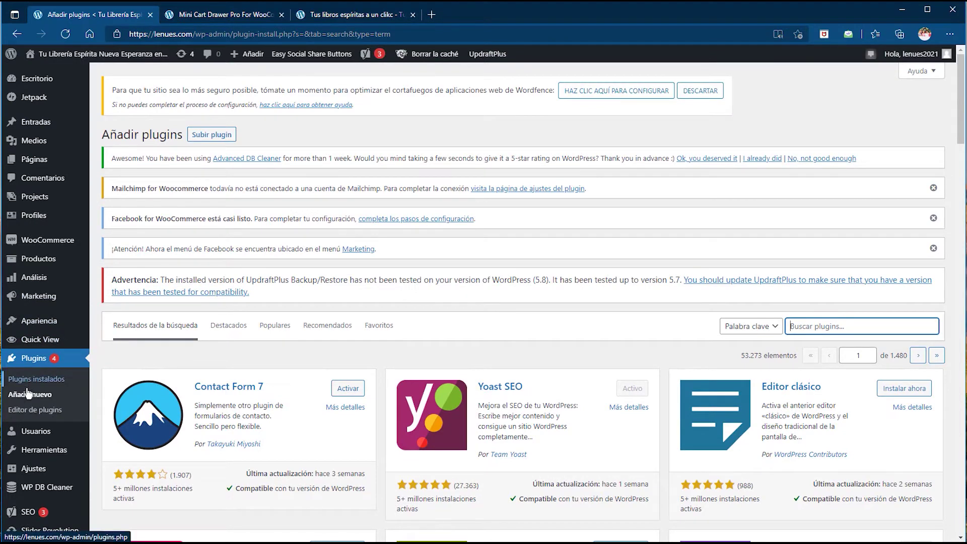
left_click(814, 330)
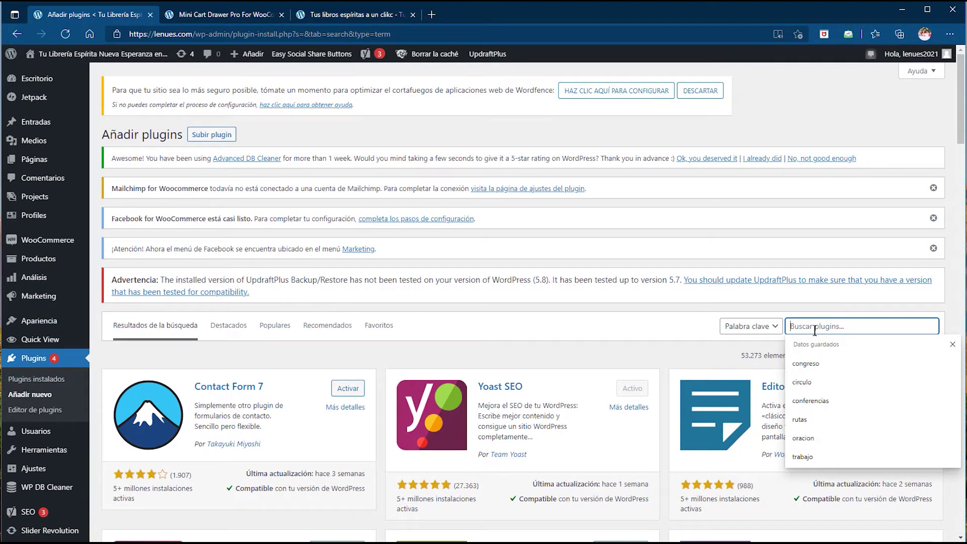
type("Mini Cart")
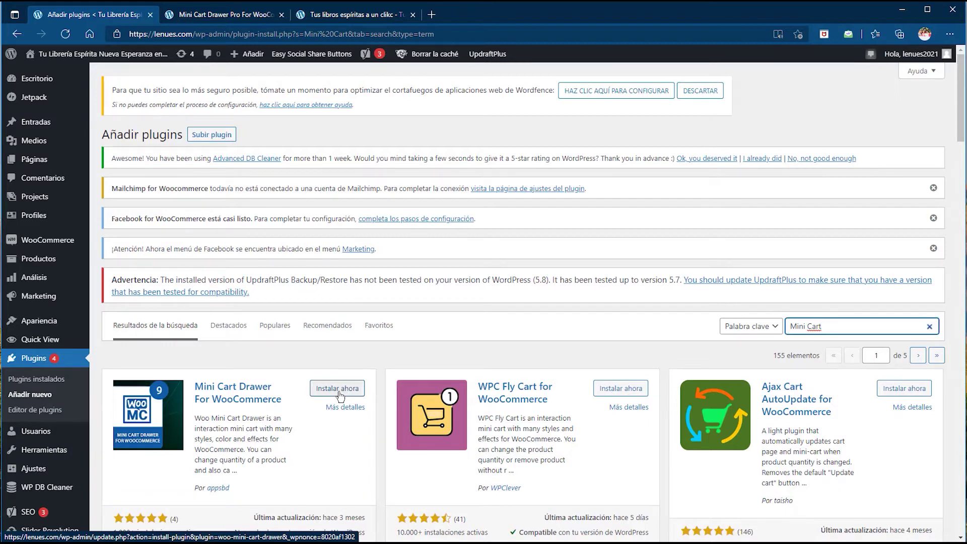
Switch to the Mini Cart Drawer Pro settings page and examine its general configuration section
left_click(192, 19)
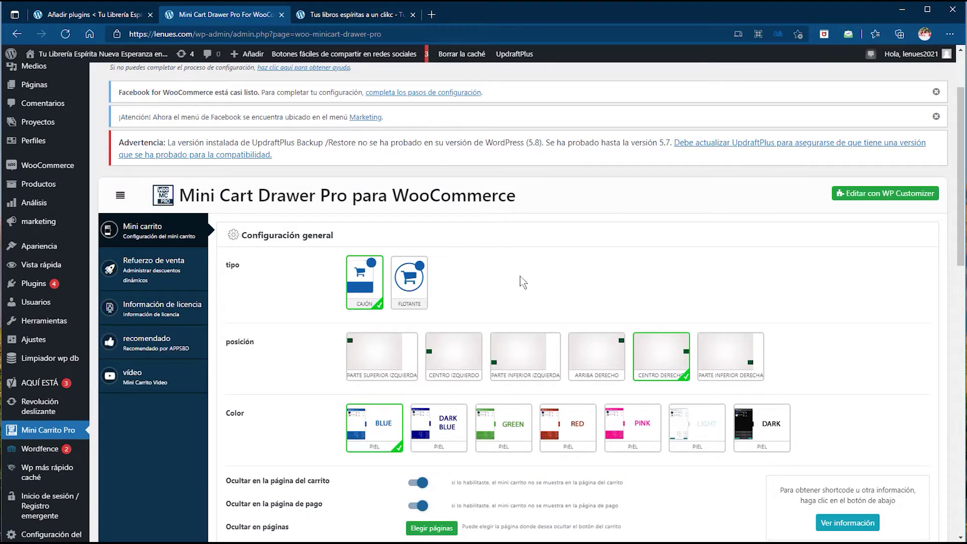
scroll(520, 288, "down", 1)
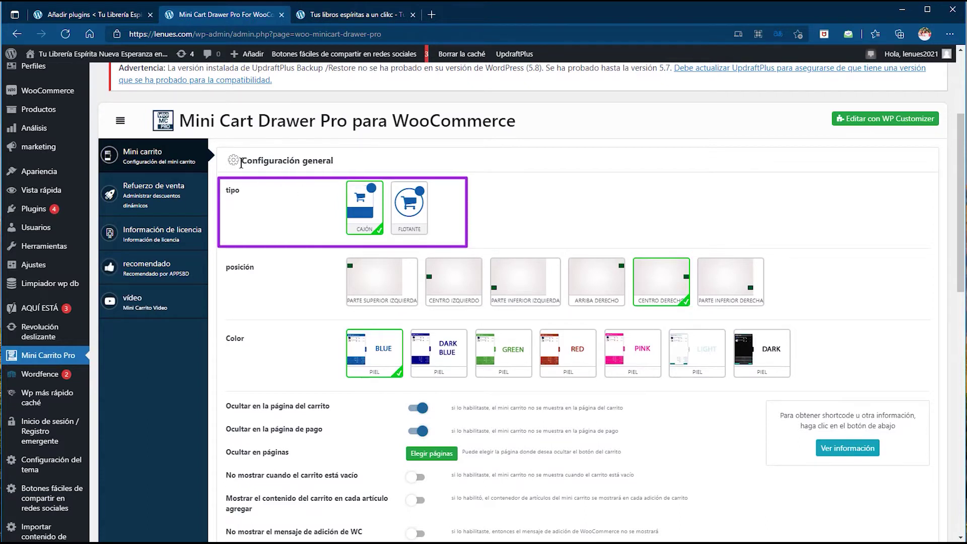
left_click_drag(241, 162, 333, 162)
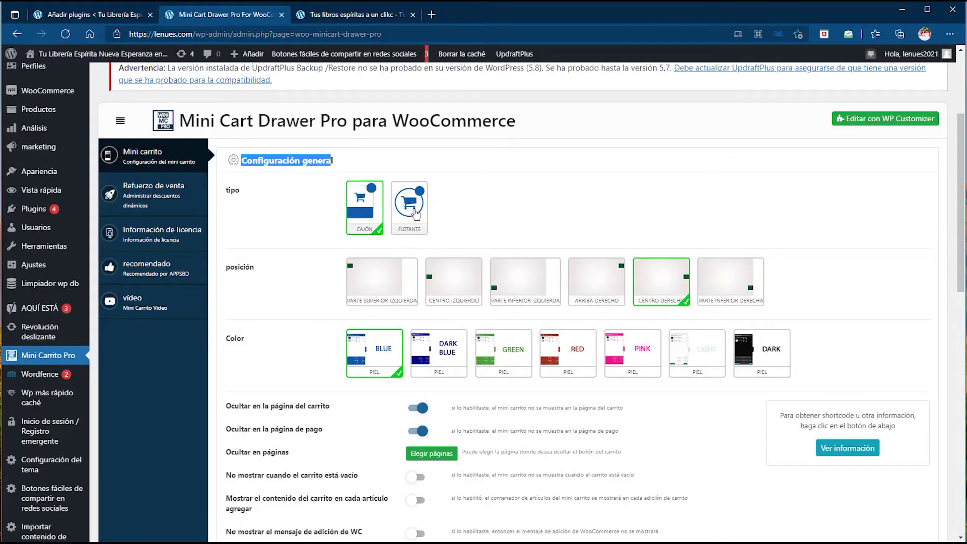
Try the Flotante cart type and review its size and margin settings, restoring the Cajón type with the Centro derecho position
left_click(409, 216)
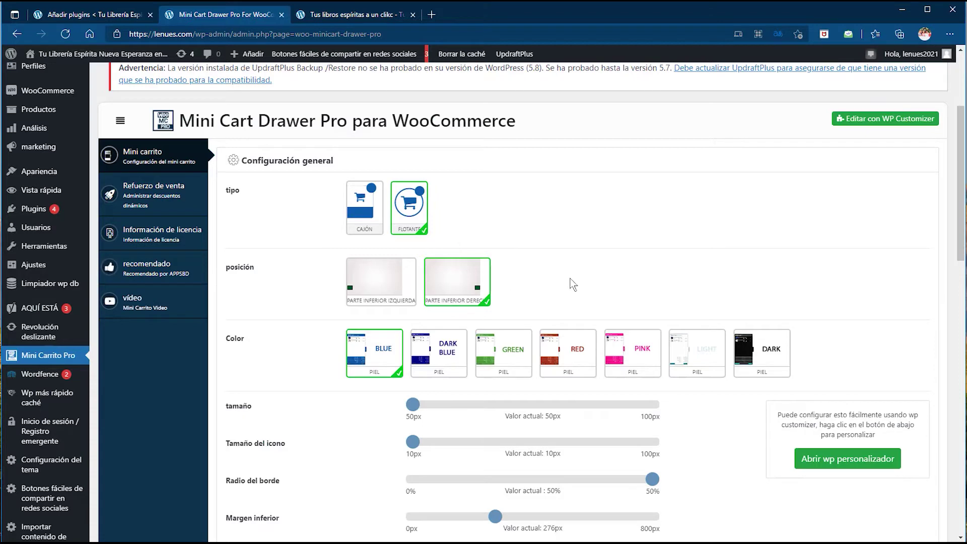
scroll(573, 285, "down", 3)
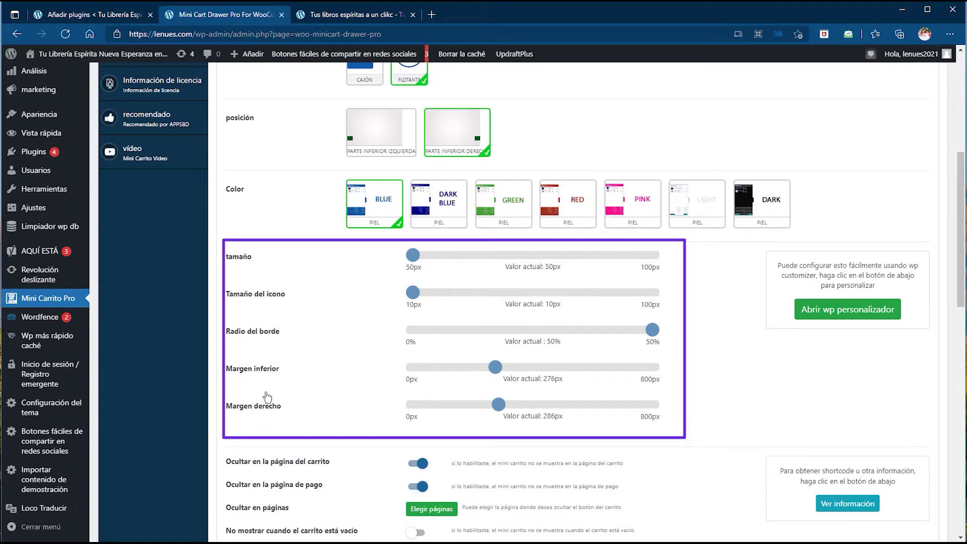
scroll(354, 394, "up", 3)
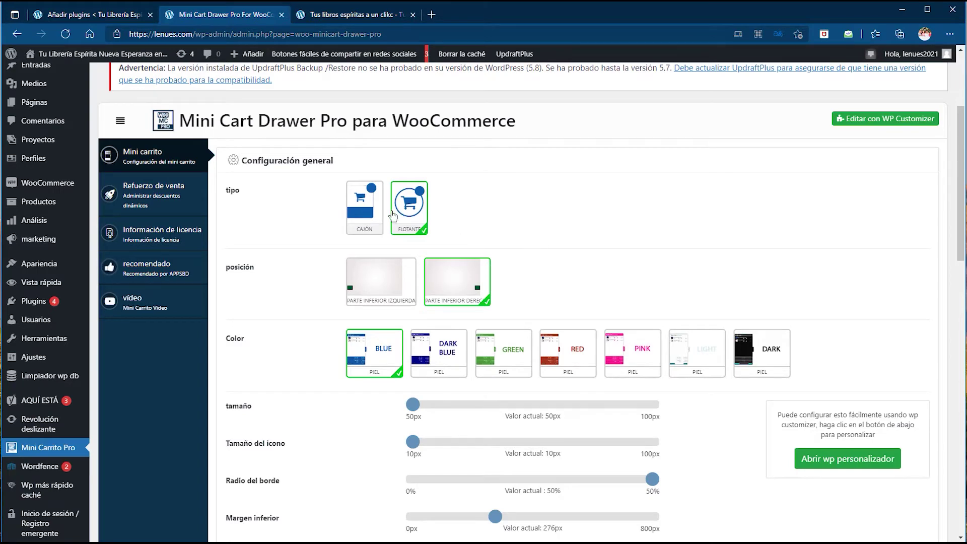
left_click(373, 216)
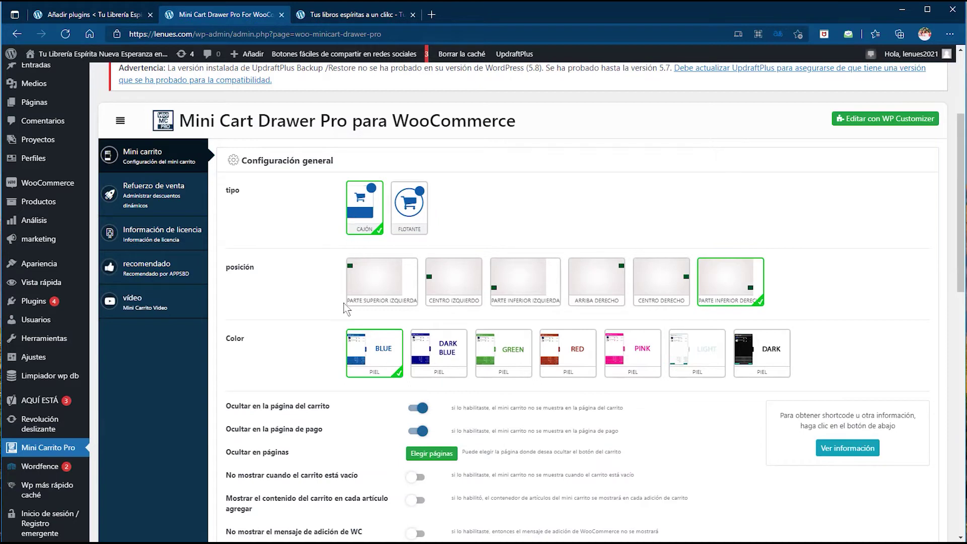
left_click(662, 286)
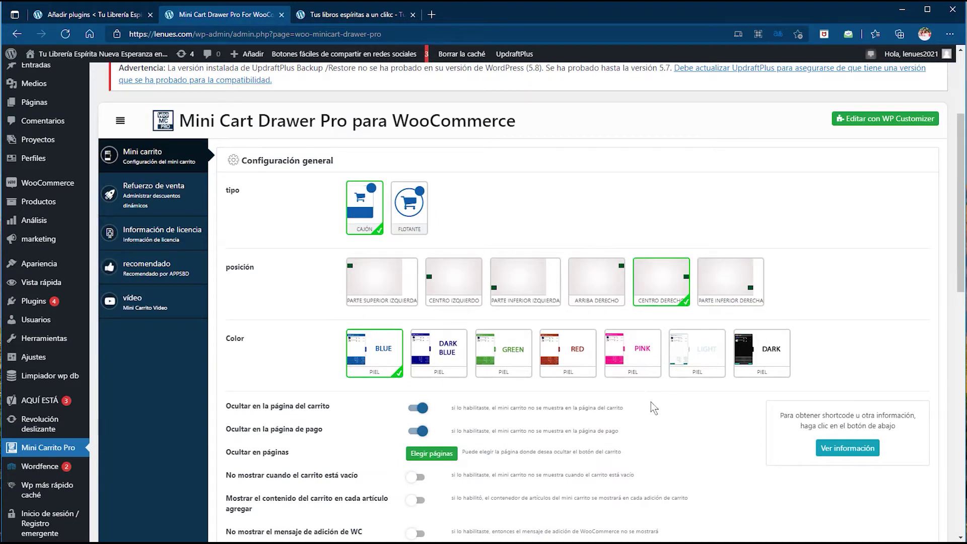
Examine the mini cart's color and visibility options in the general configuration
scroll(653, 423, "down", 1)
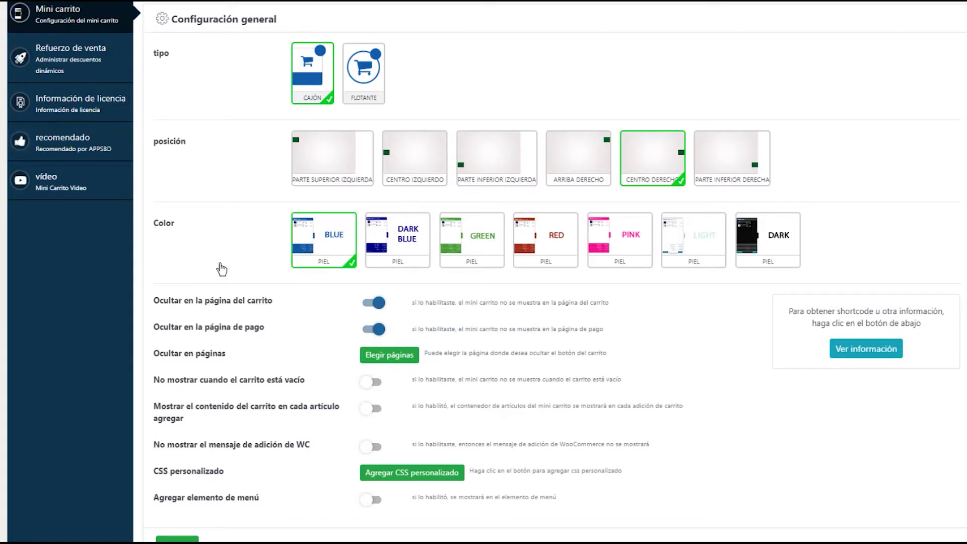
scroll(233, 239, "down", 3)
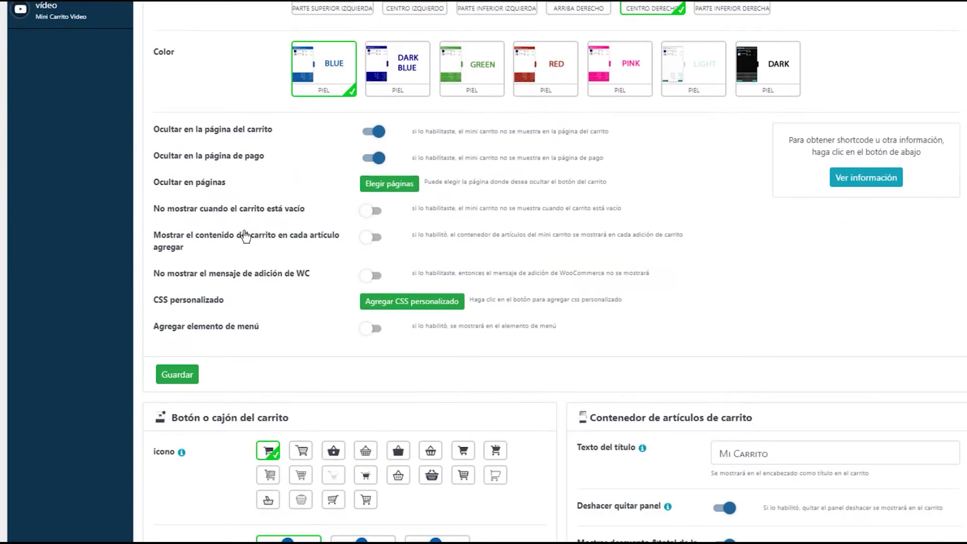
scroll(342, 261, "up", 2)
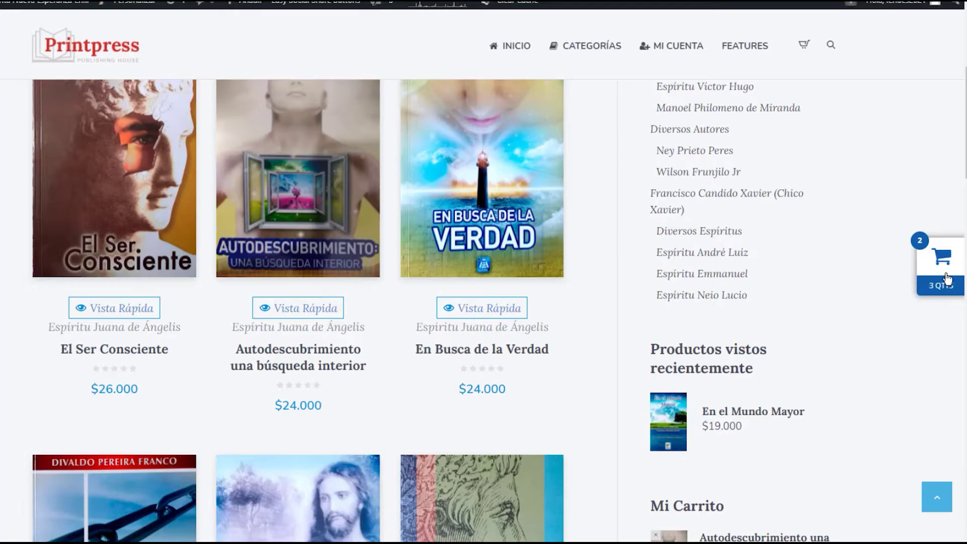
Go to the full Mi Carrito page from the storefront's mini cart and check whether the floating cart is hidden there
left_click(947, 278)
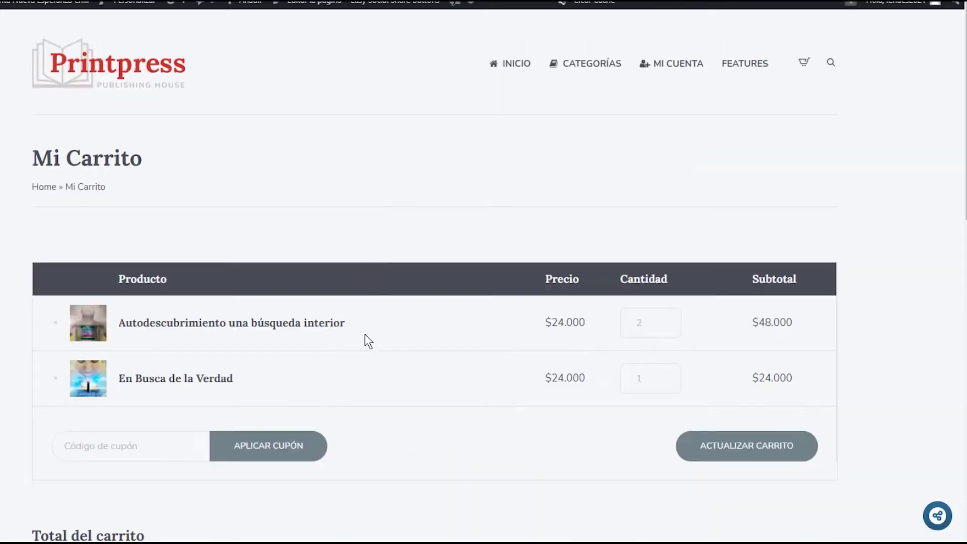
scroll(364, 334, "down", 3)
scroll(365, 333, "up", 3)
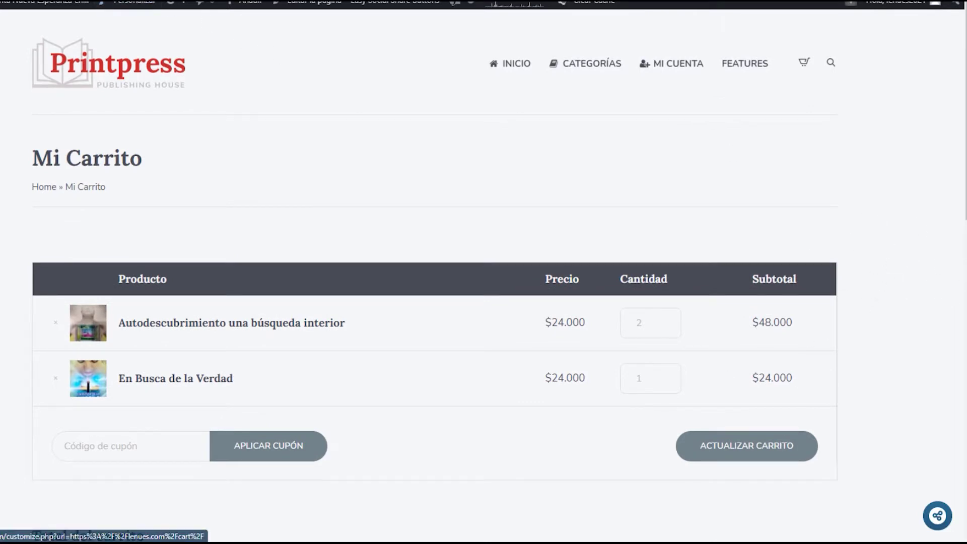
Back in the plugin settings, hide the mini cart on Página de ejemplo and save the page selection
left_click(101, 1)
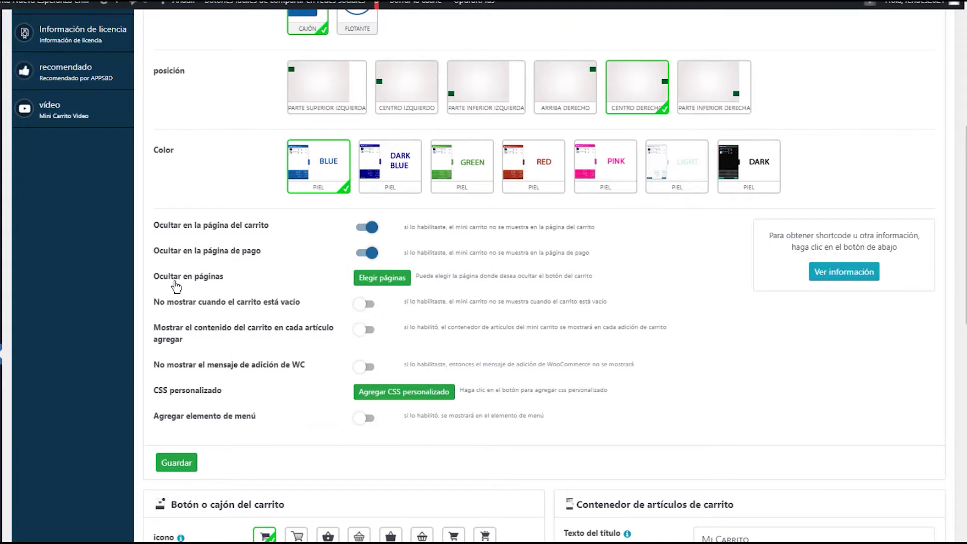
left_click(390, 282)
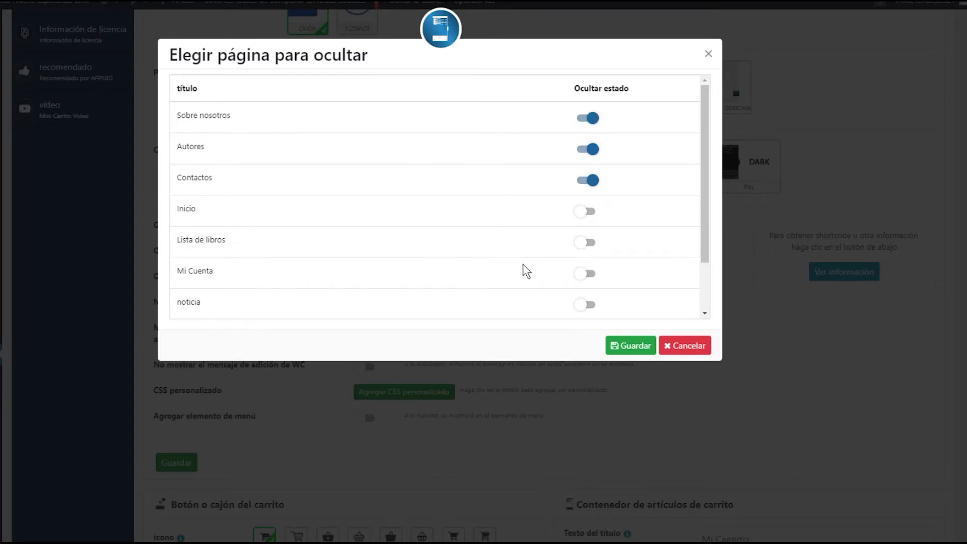
scroll(526, 270, "down", 1)
scroll(525, 264, "down", 1)
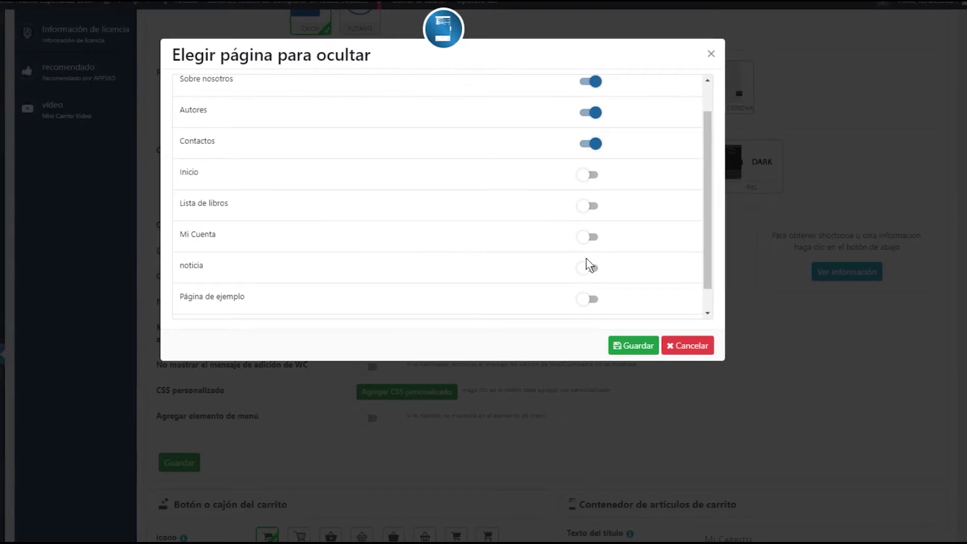
scroll(619, 297, "down", 1)
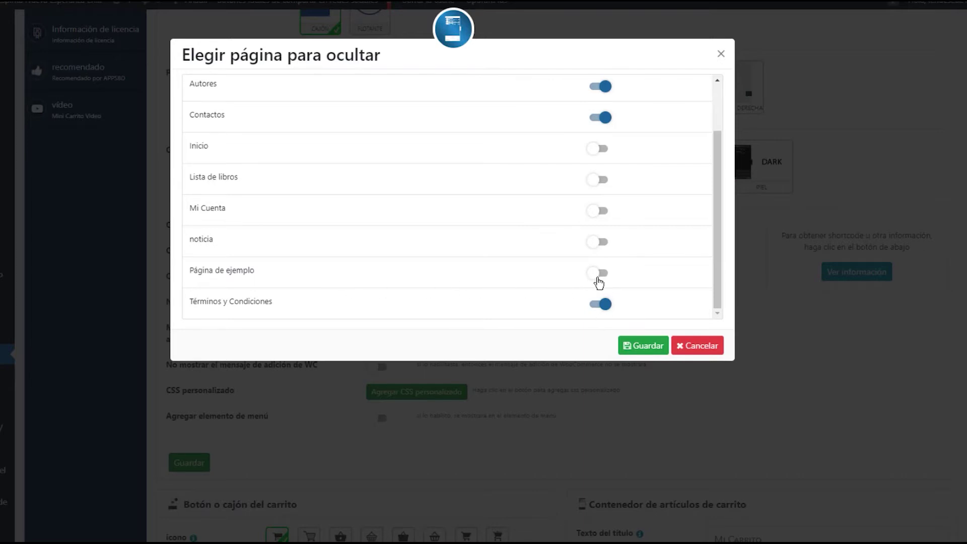
left_click(603, 275)
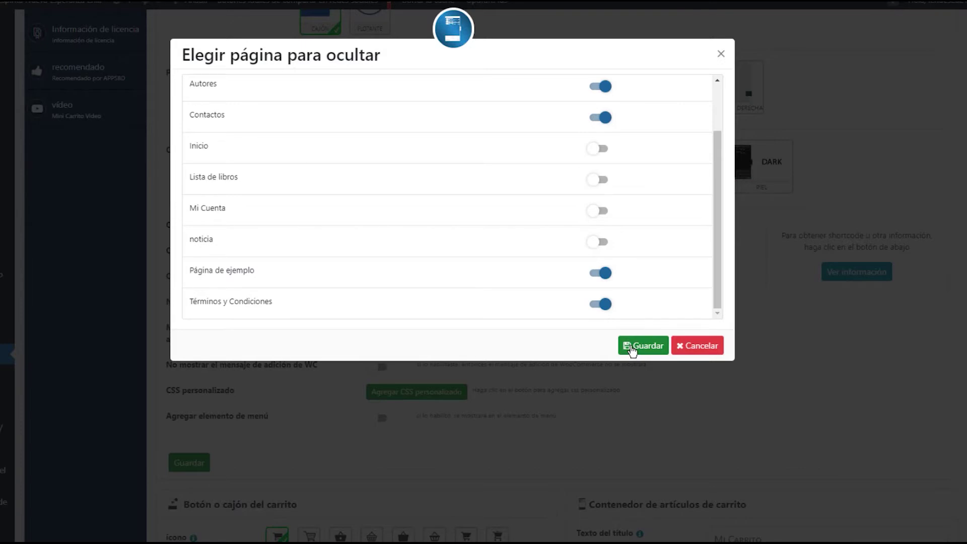
left_click(633, 348)
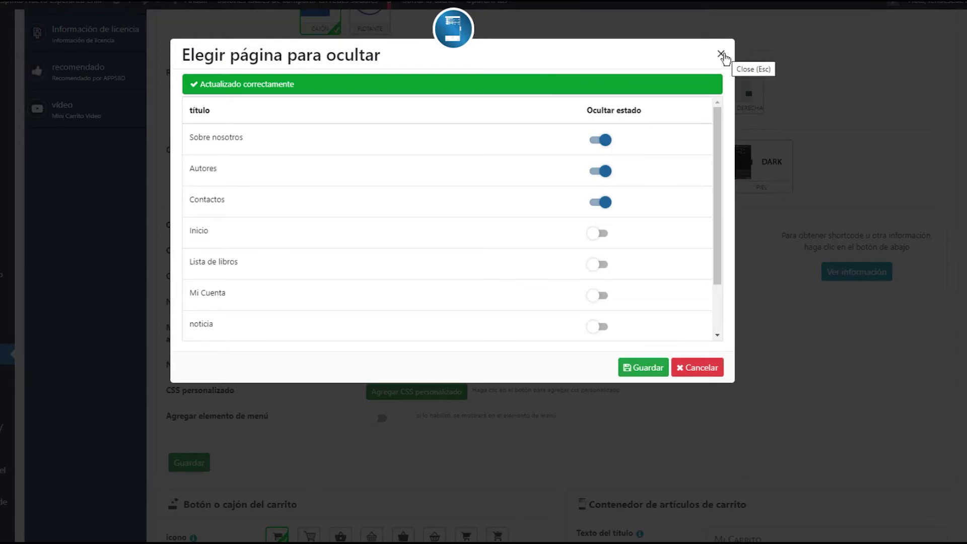
left_click(721, 54)
Add Días Gloriosos to the cart from the store catalogue, check it in the mini cart drawer, and collapse the drawer
scroll(317, 280, "down", 2)
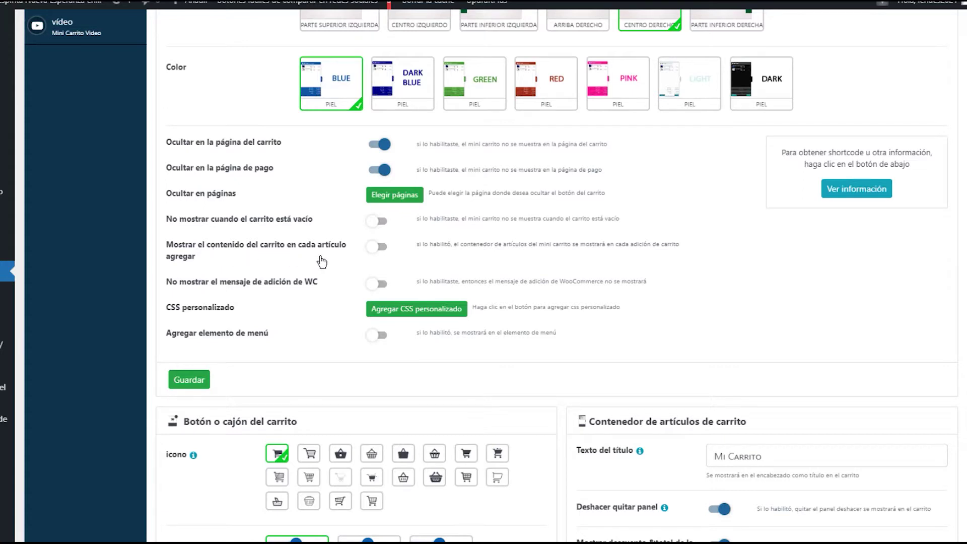
left_click(327, 0)
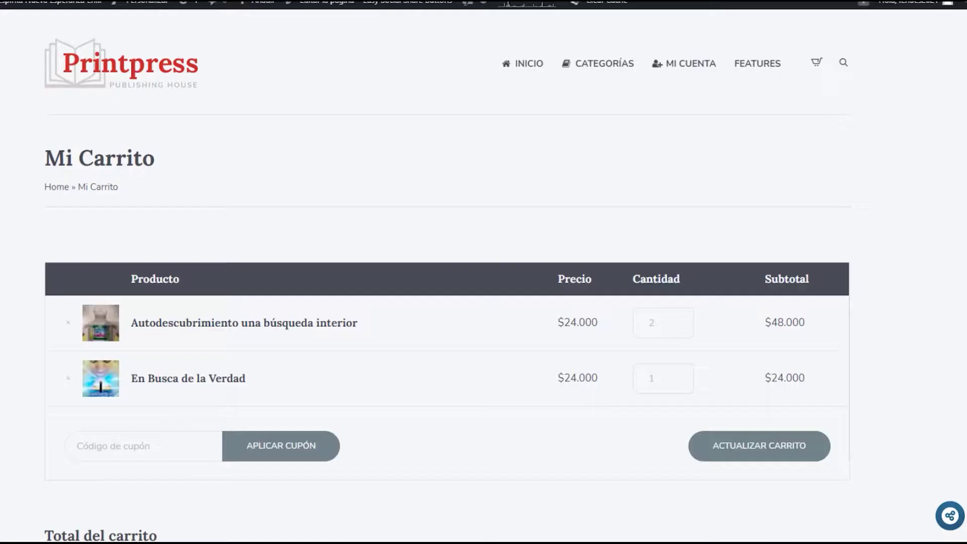
key("alt+Left")
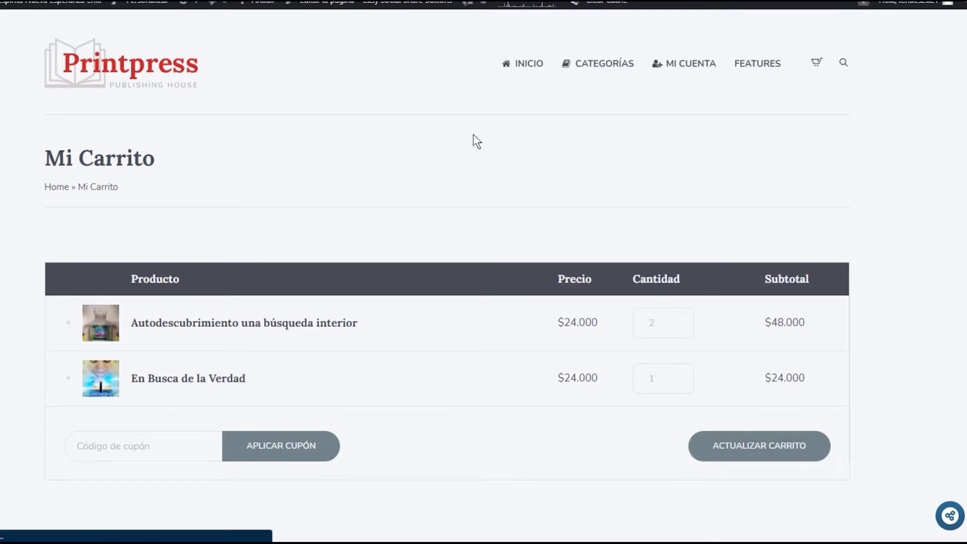
scroll(320, 233, "down", 7)
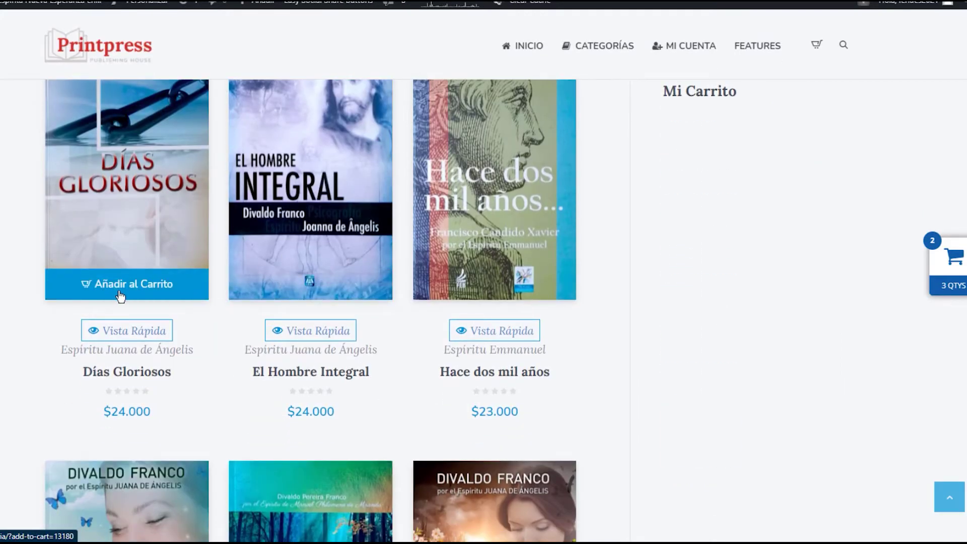
left_click(123, 297)
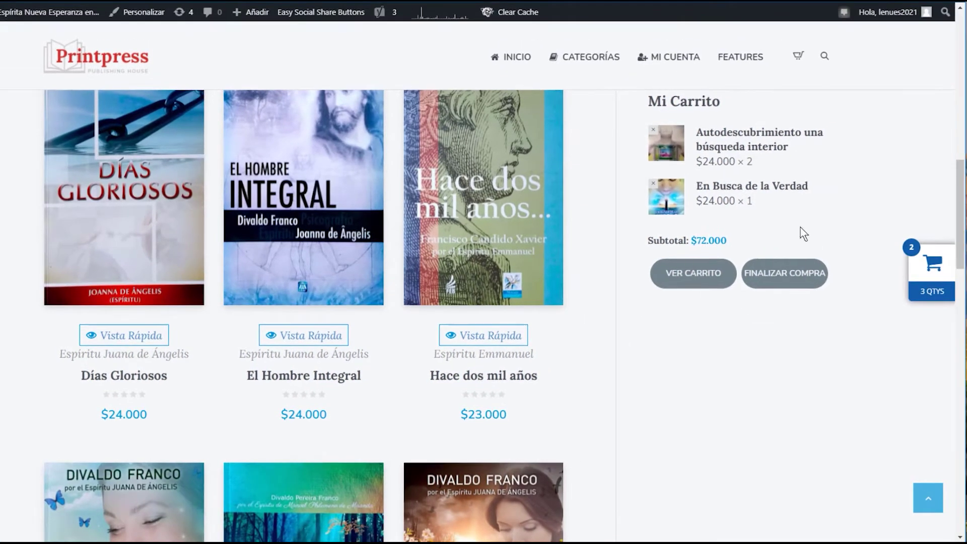
left_click(930, 277)
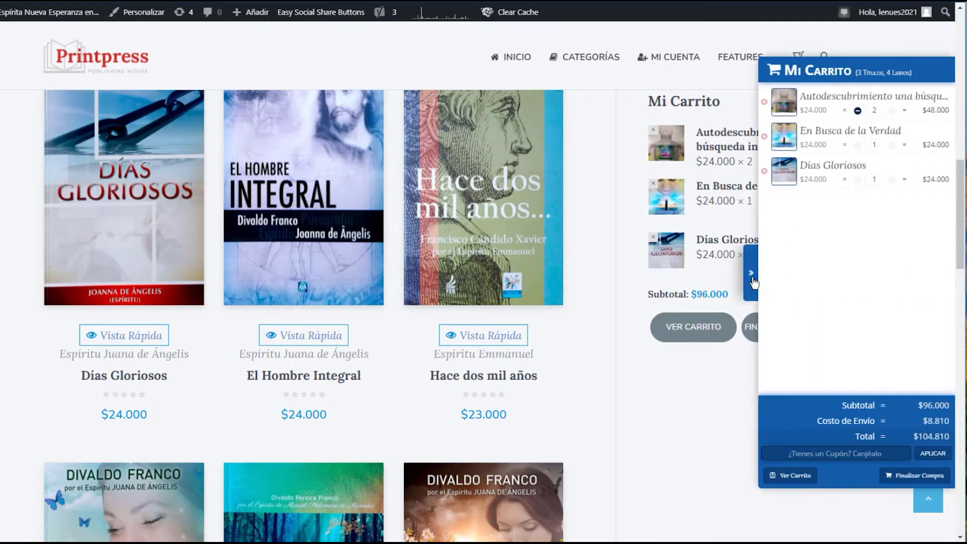
left_click(753, 282)
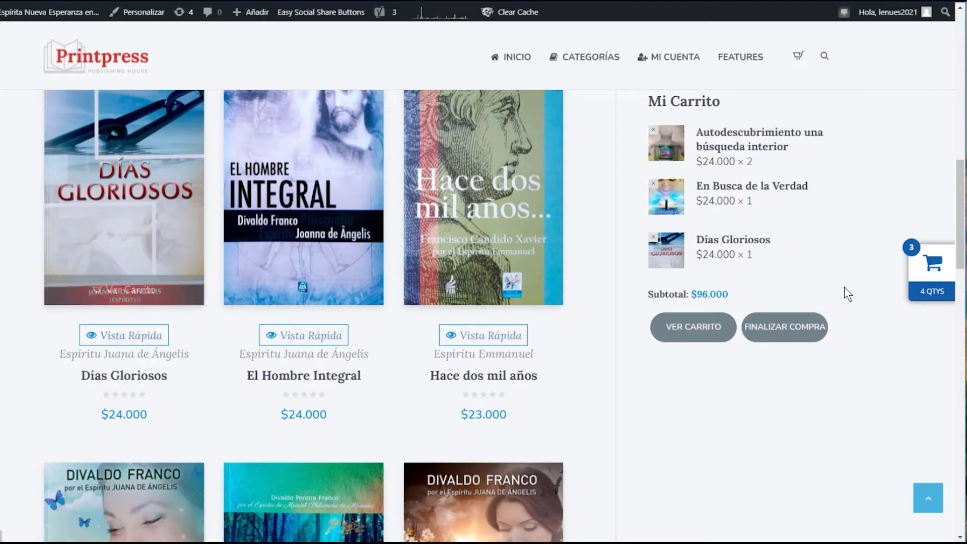
Open the storefront's mini cart drawer to view the added books, and collapse it
left_click(930, 276)
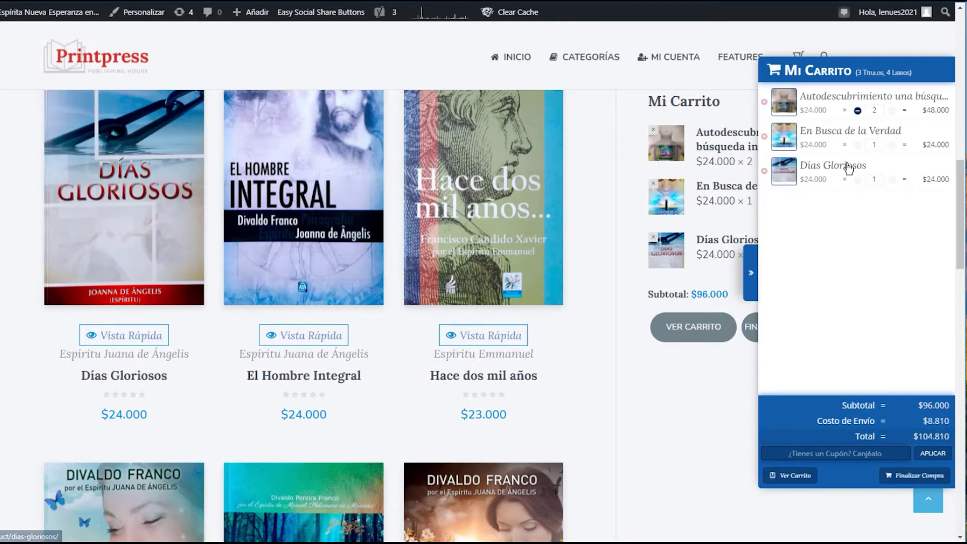
left_click(754, 273)
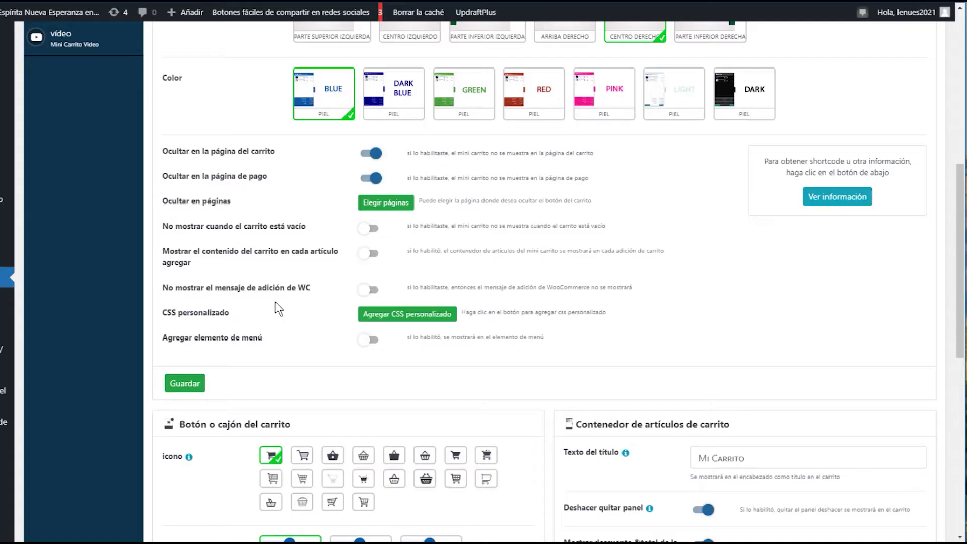
Back in the plugin settings, view the custom CSS editor and its selector hints, and cancel without saving
scroll(238, 274, "down", 3)
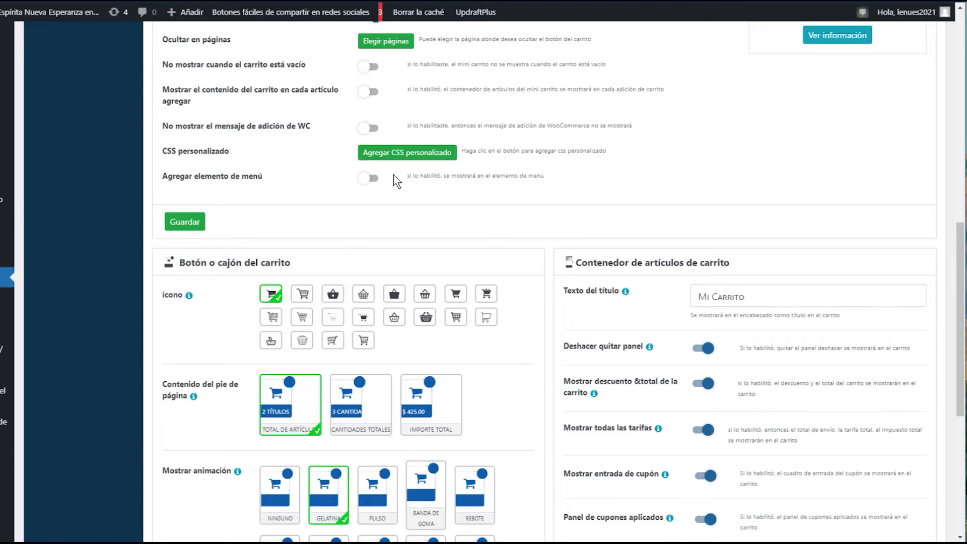
left_click(406, 161)
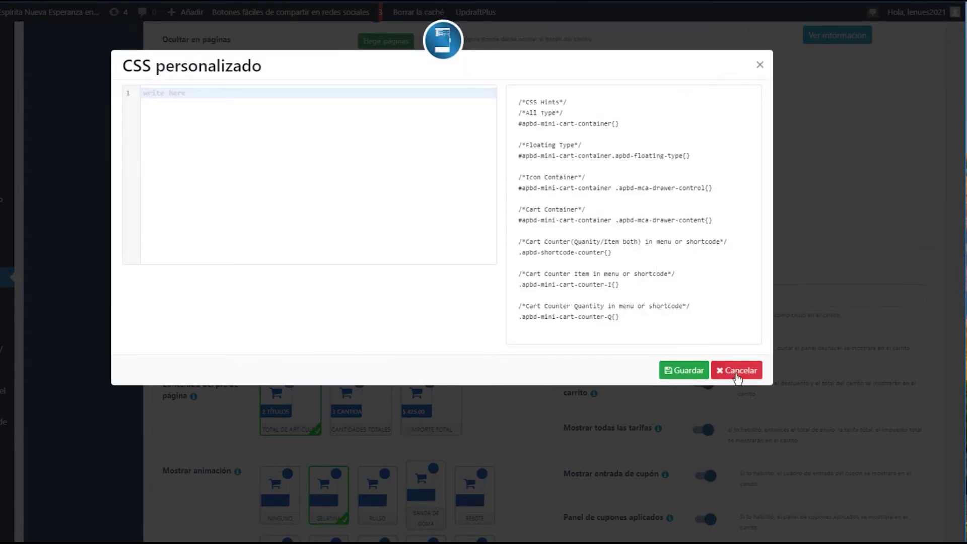
left_click(737, 373)
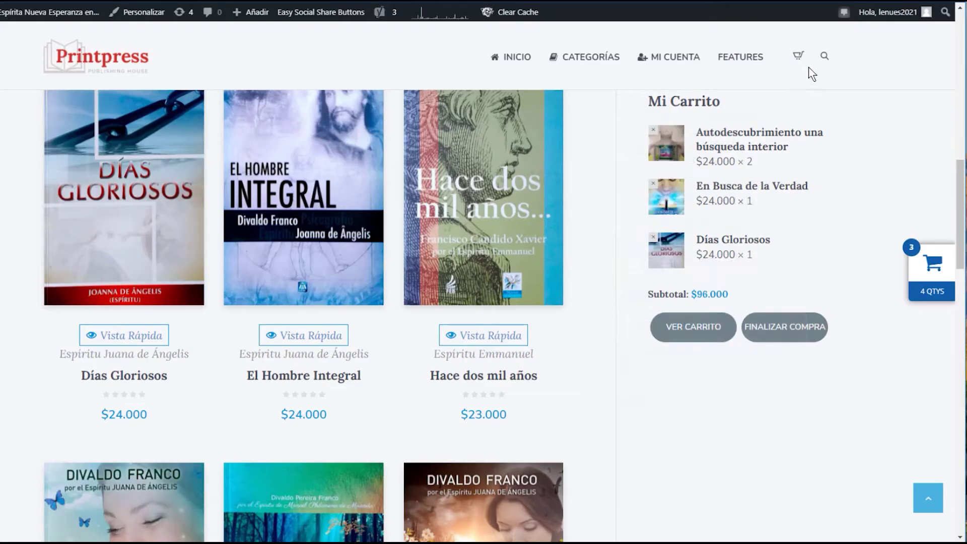
On the storefront, preview the cart contents from the header's cart menu item
mouse_move(798, 59)
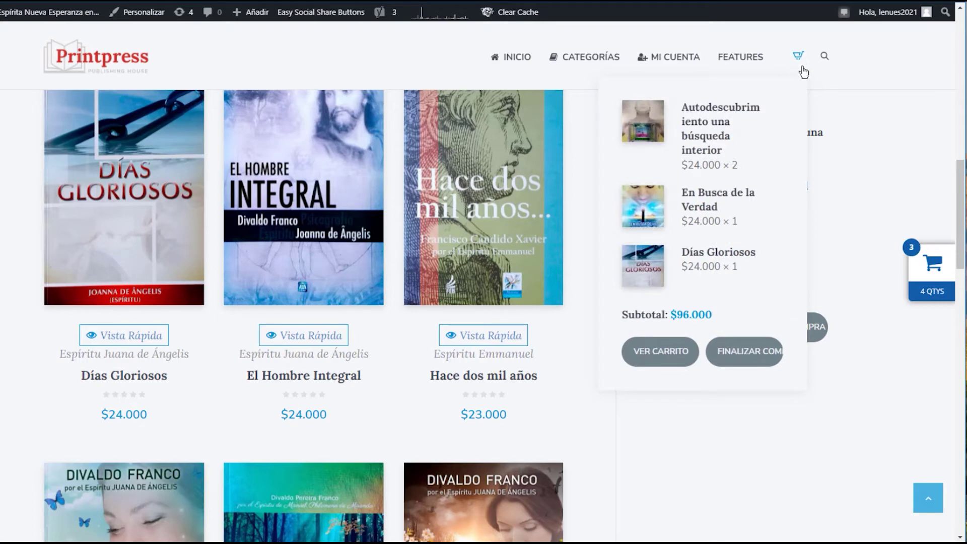
left_click(798, 59)
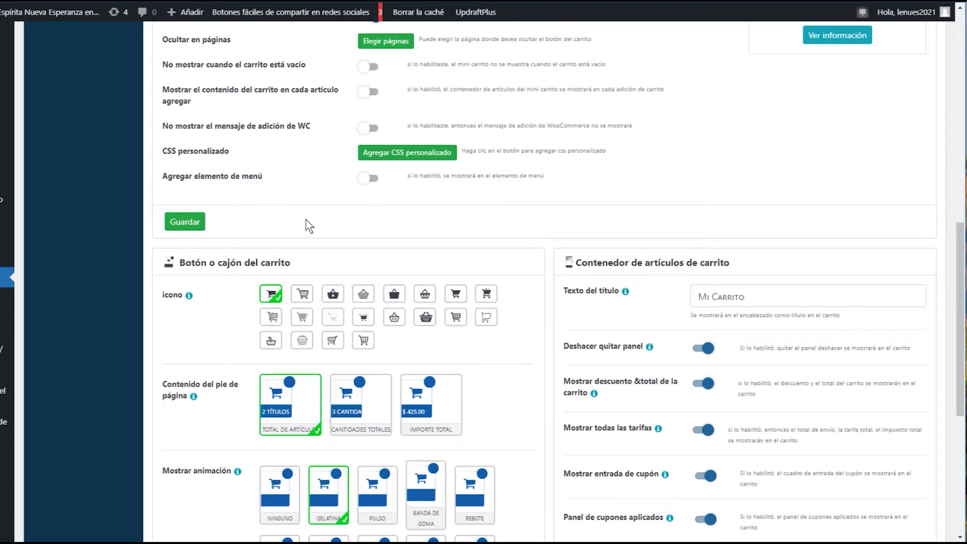
Return to the plugin settings and save the Configuración general section
scroll(308, 225, "up", 5)
scroll(308, 225, "up", 5)
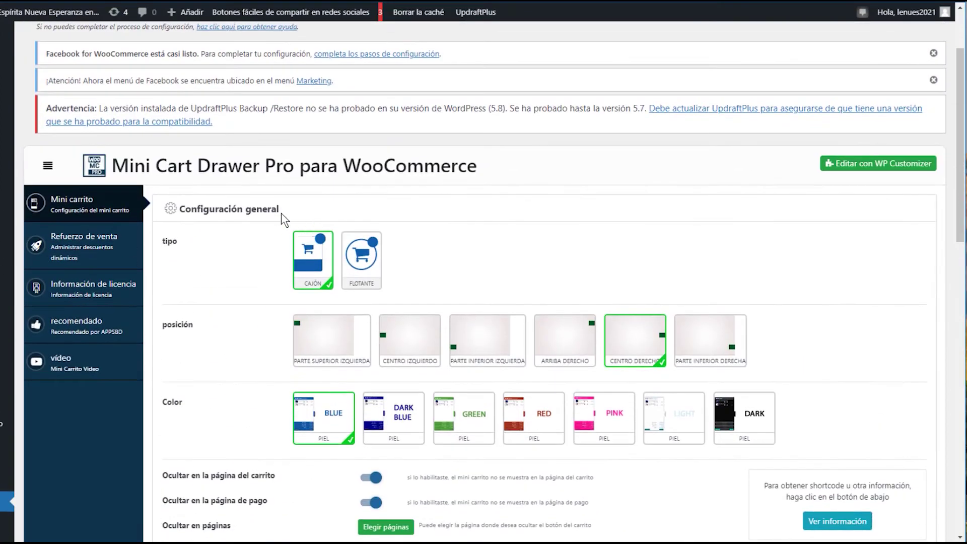
left_click_drag(281, 208, 176, 207)
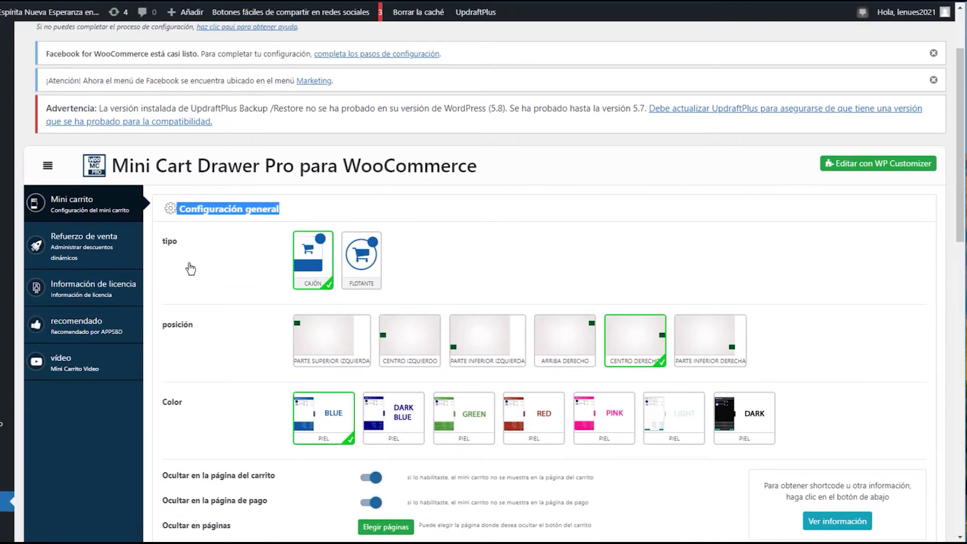
scroll(190, 267, "down", 8)
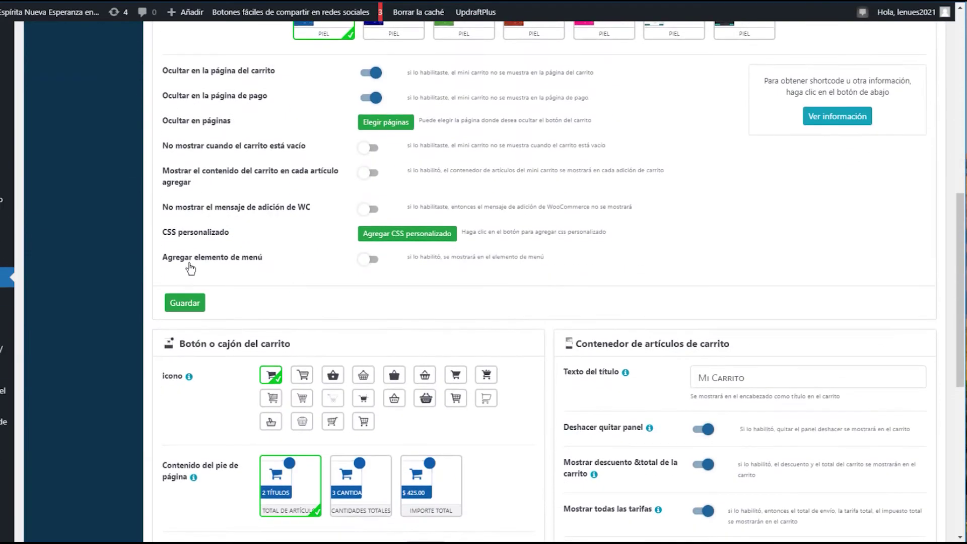
left_click(191, 305)
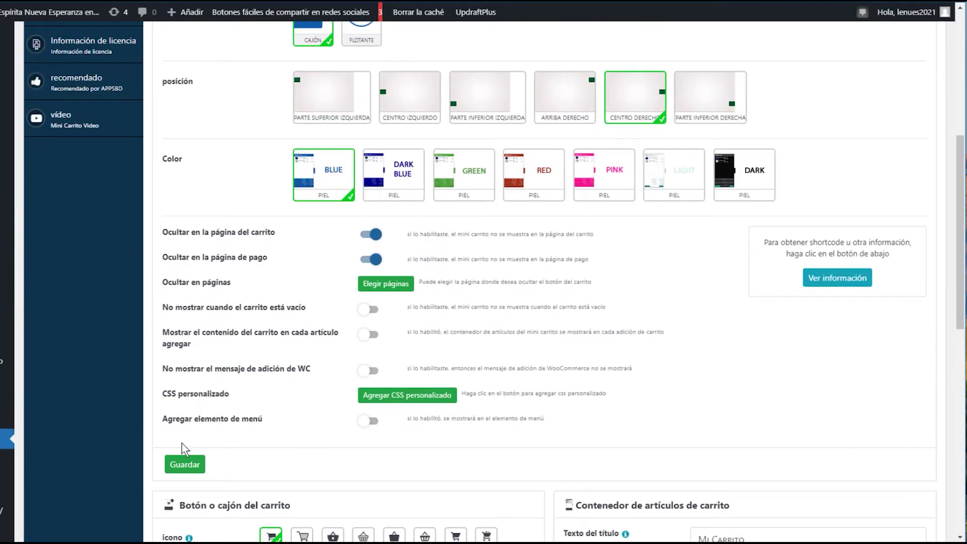
scroll(185, 448, "down", 2)
left_click(187, 384)
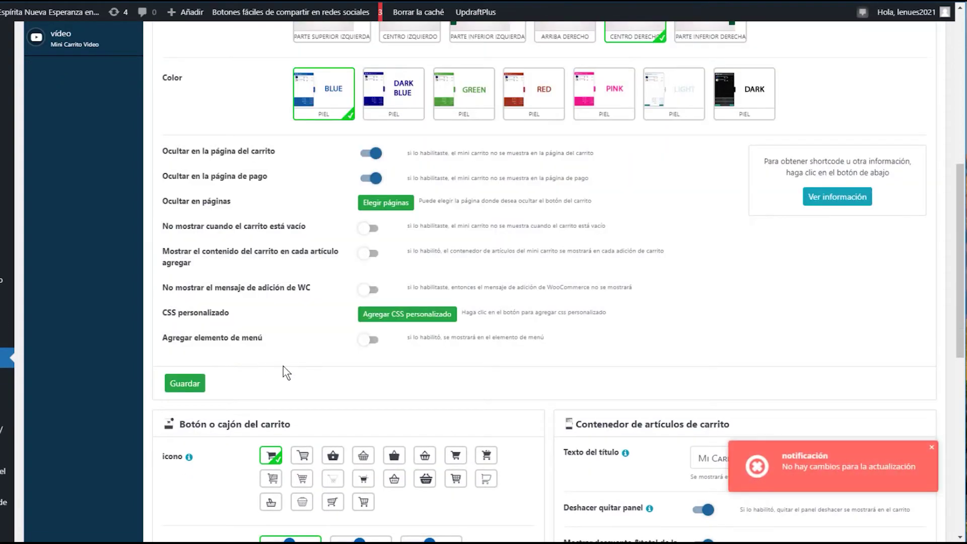
Review the cart button settings and compare them with the storefront's mini cart, collapsing, reopening and collapsing its drawer
scroll(283, 366, "down", 5)
scroll(283, 366, "down", 3)
scroll(283, 367, "up", 1)
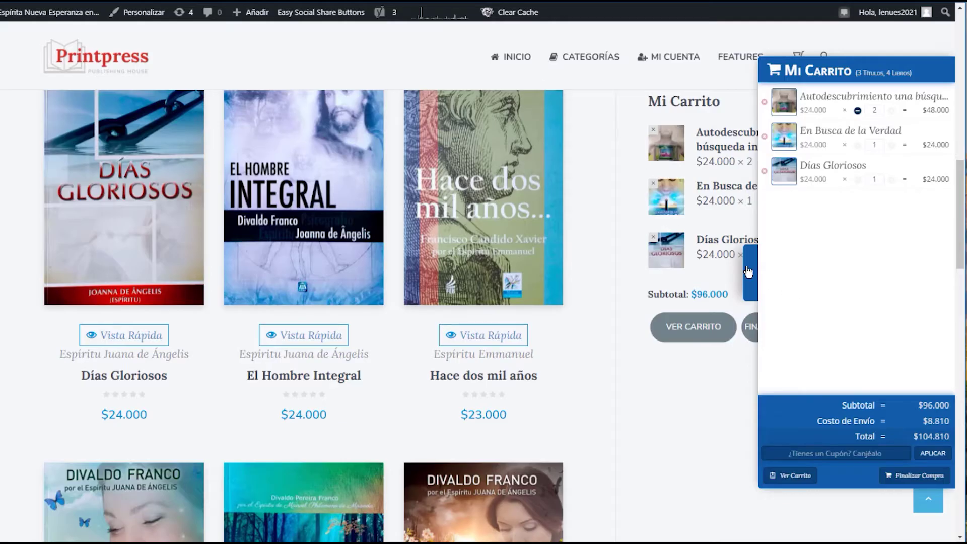
left_click(748, 271)
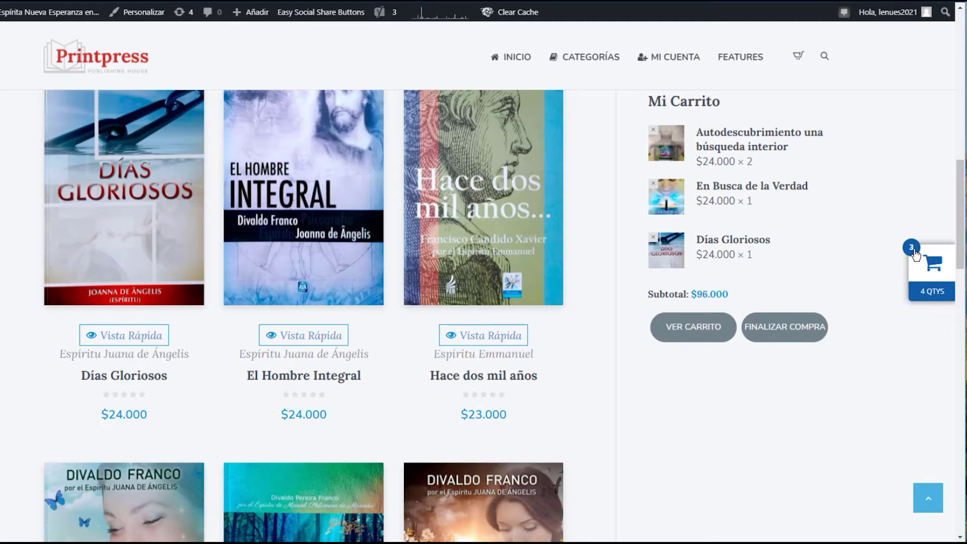
left_click(933, 265)
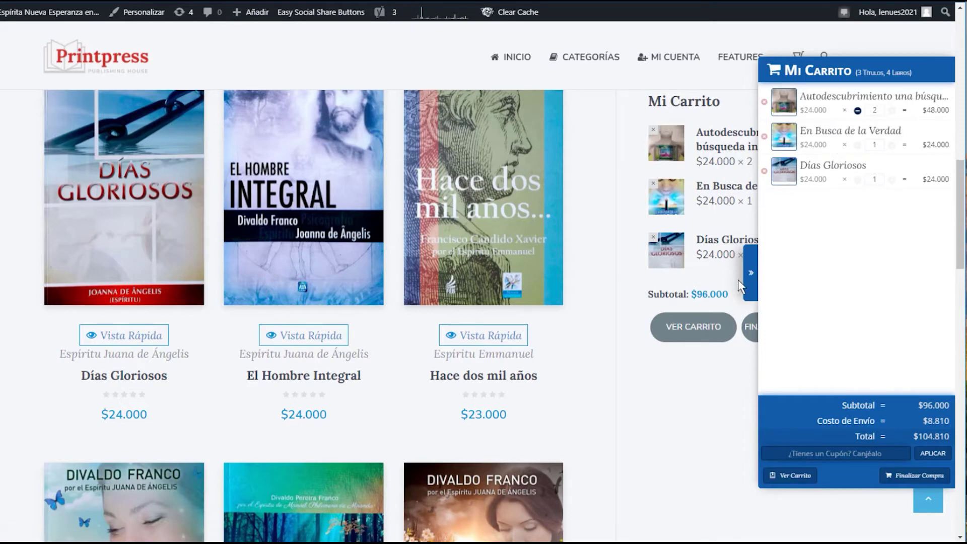
left_click(751, 275)
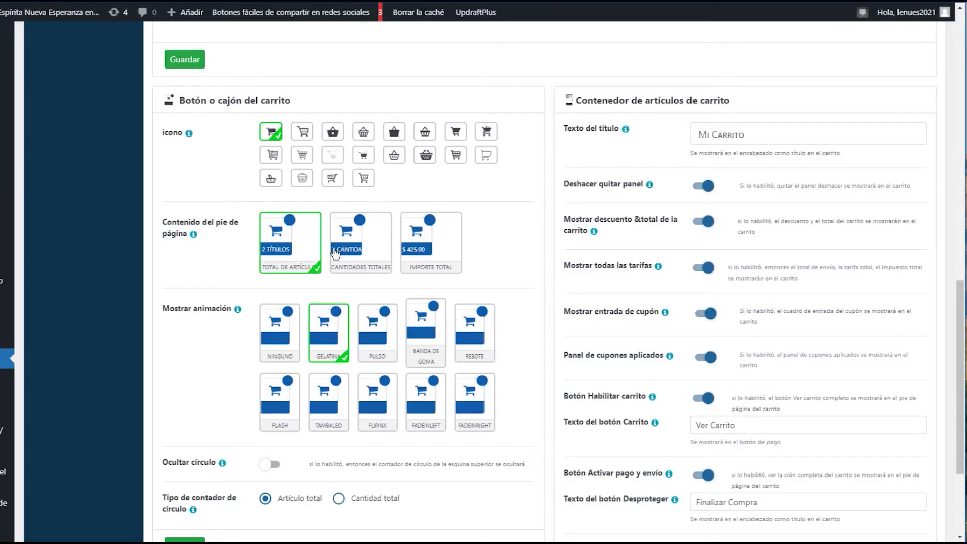
In the cart button settings, try the Ninguno and Gelatina animations, set the animation to Ninguno, and save
scroll(335, 253, "down", 3)
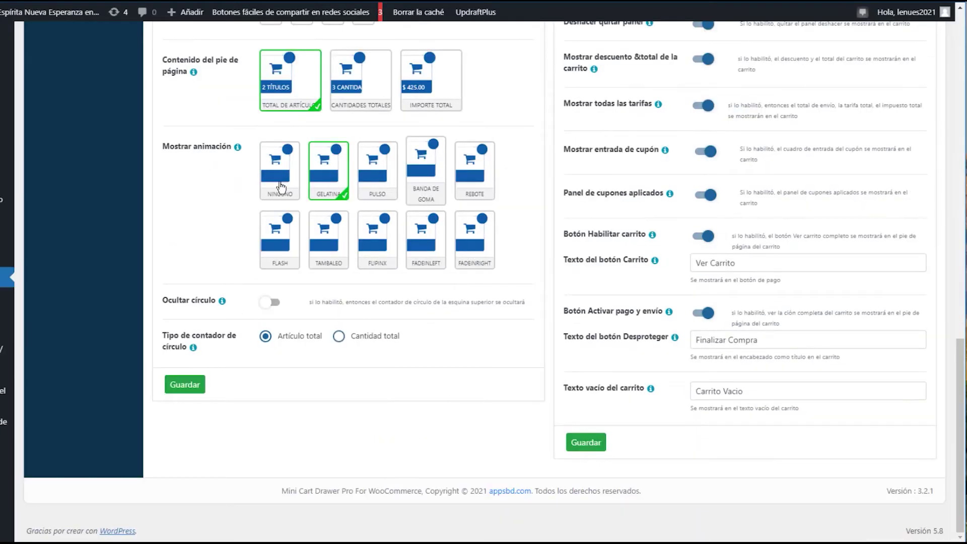
left_click(280, 187)
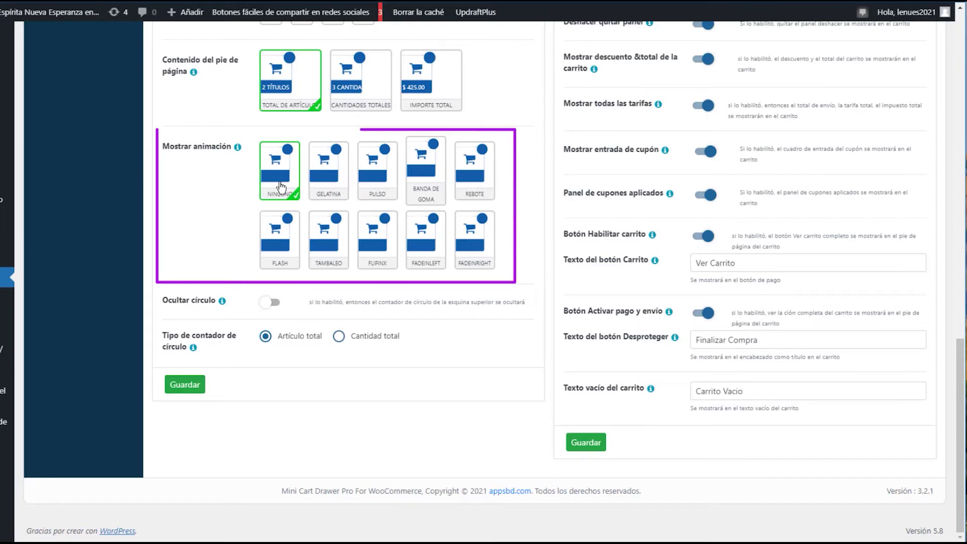
left_click(327, 177)
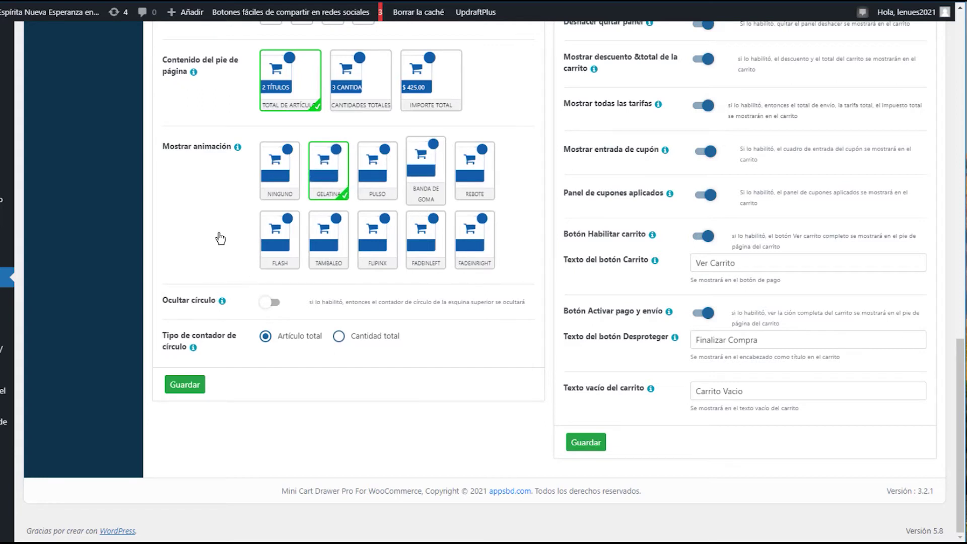
key("Left")
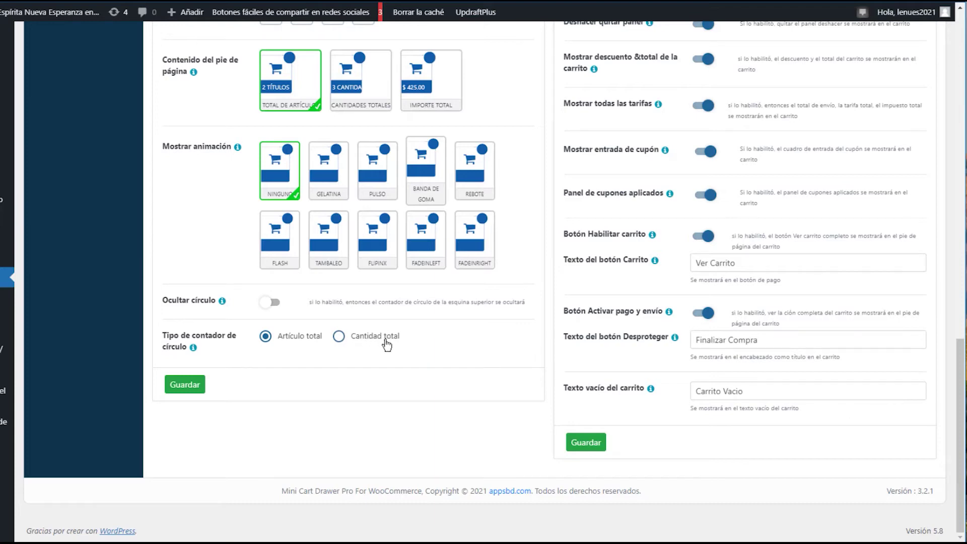
scroll(216, 366, "up", 5)
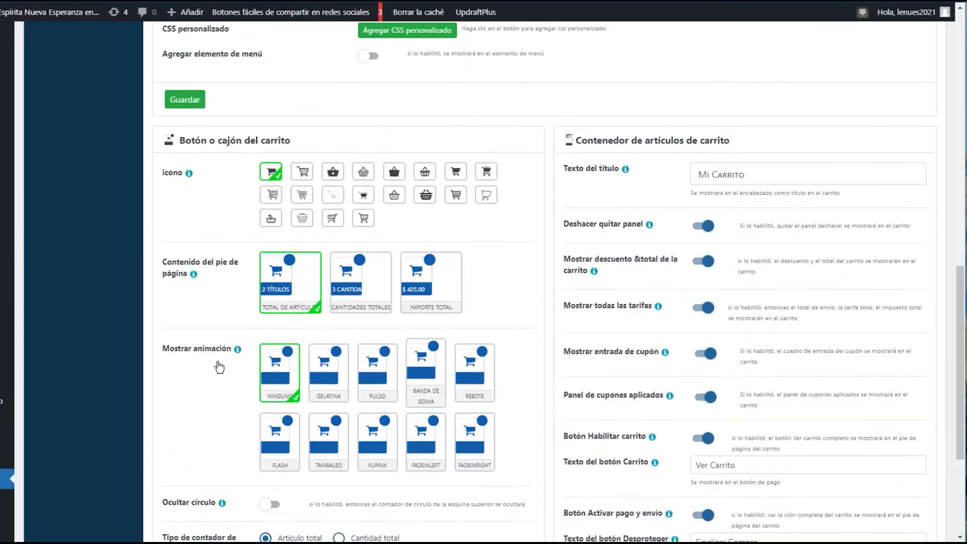
scroll(251, 293, "down", 5)
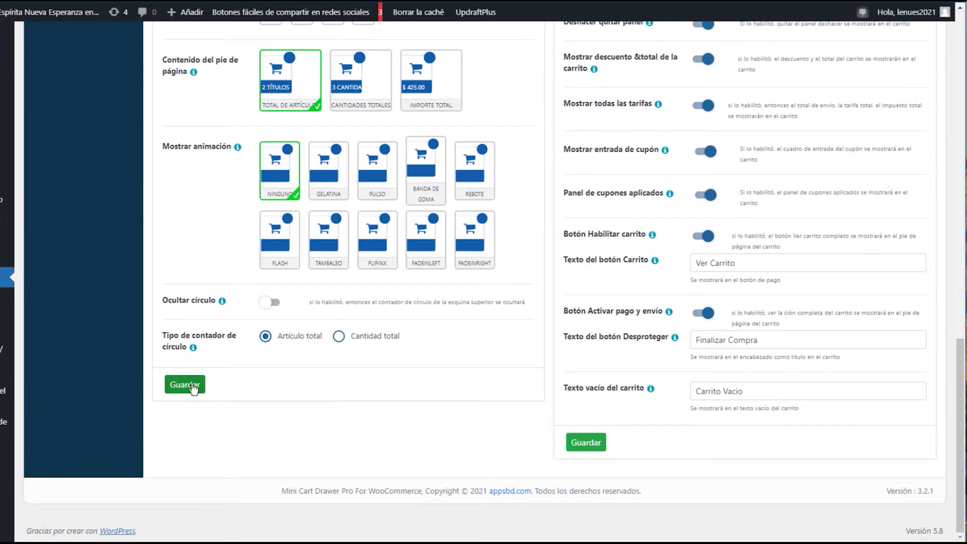
left_click(193, 390)
Set the cart button's animation to Gelatina and save the cart button settings
scroll(417, 406, "up", 3)
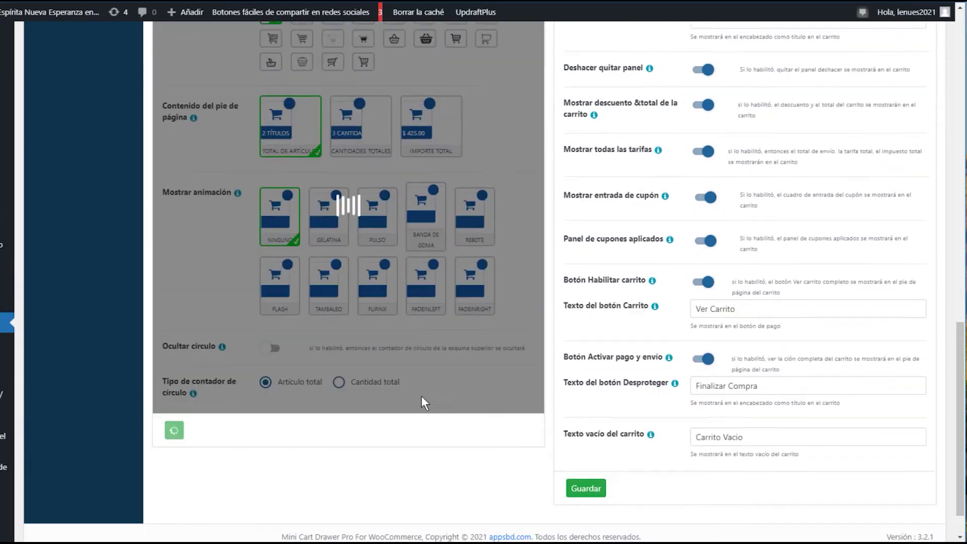
scroll(695, 216, "up", 2)
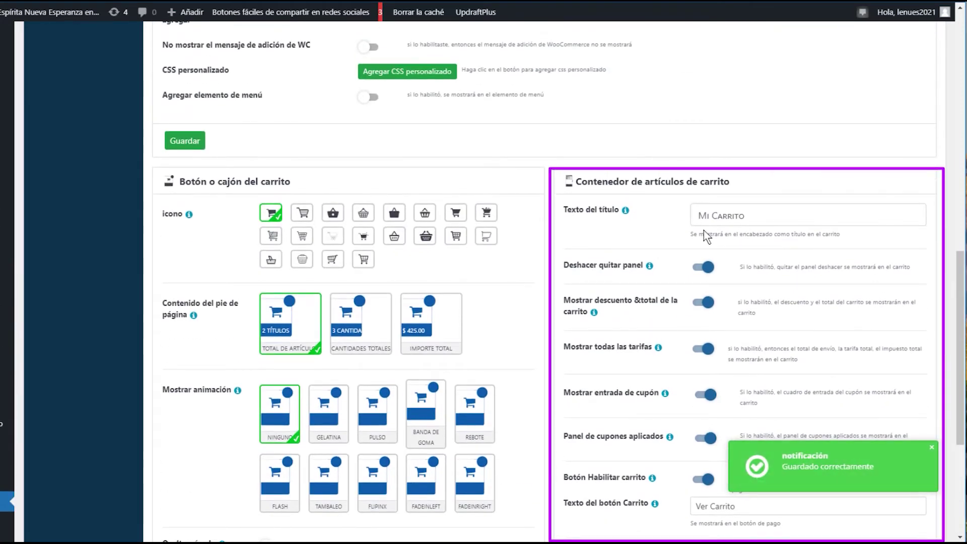
scroll(703, 233, "down", 2)
left_click(328, 332)
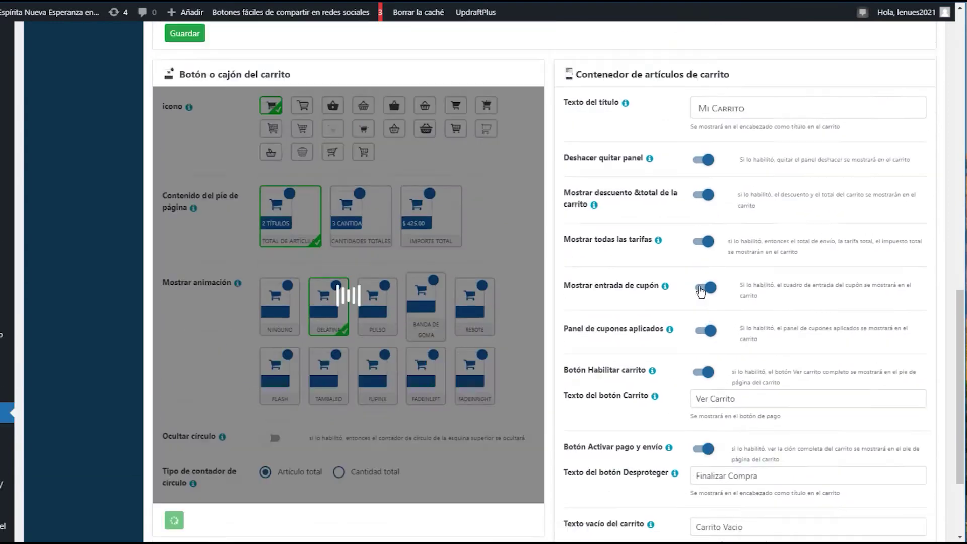
Highlight the Mi Carrito title text in the item container settings and compare it with the storefront drawer's heading
scroll(765, 216, "up", 2)
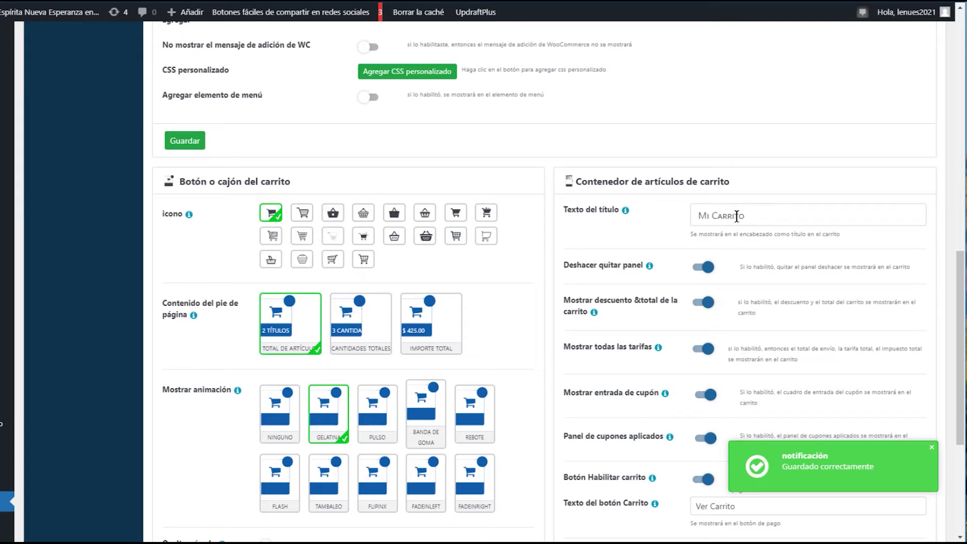
left_click_drag(753, 216, 681, 220)
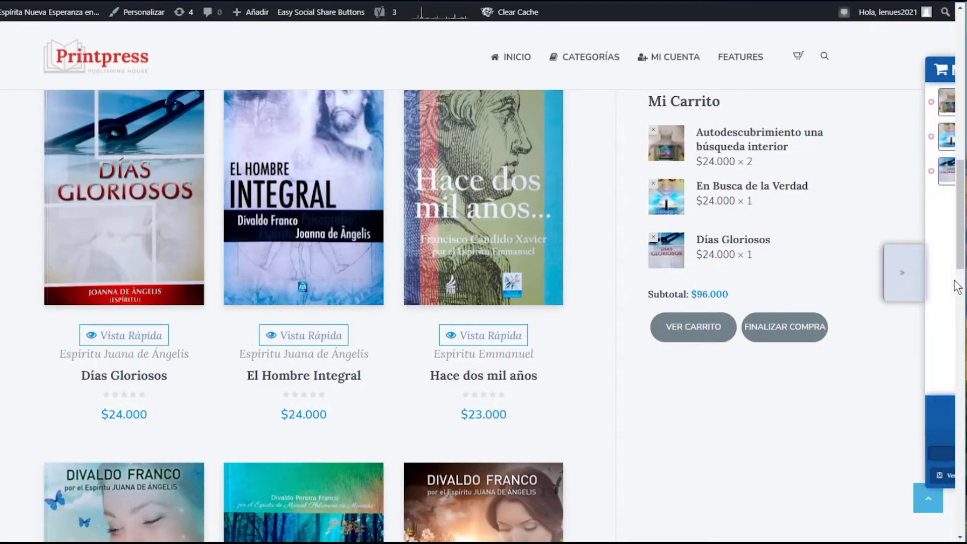
left_click(956, 285)
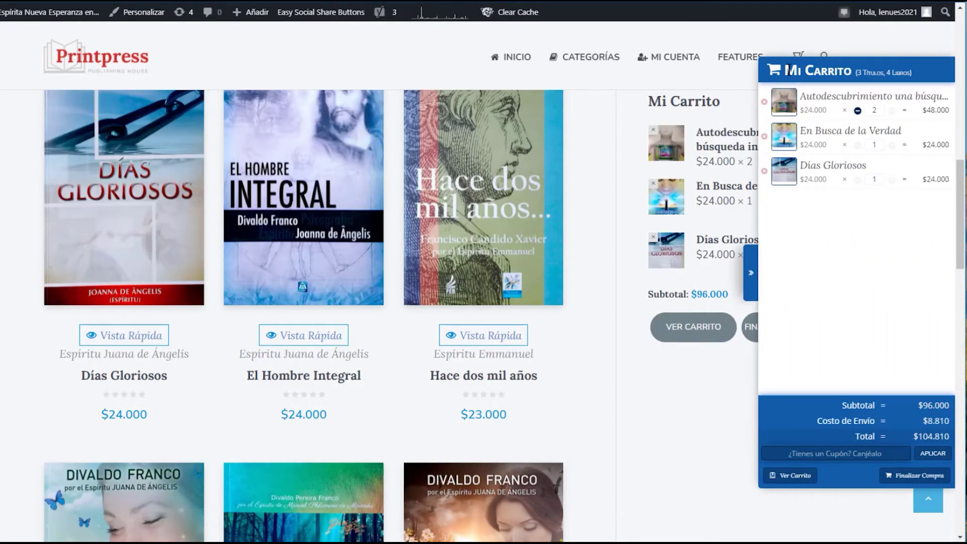
left_click_drag(784, 71, 822, 79)
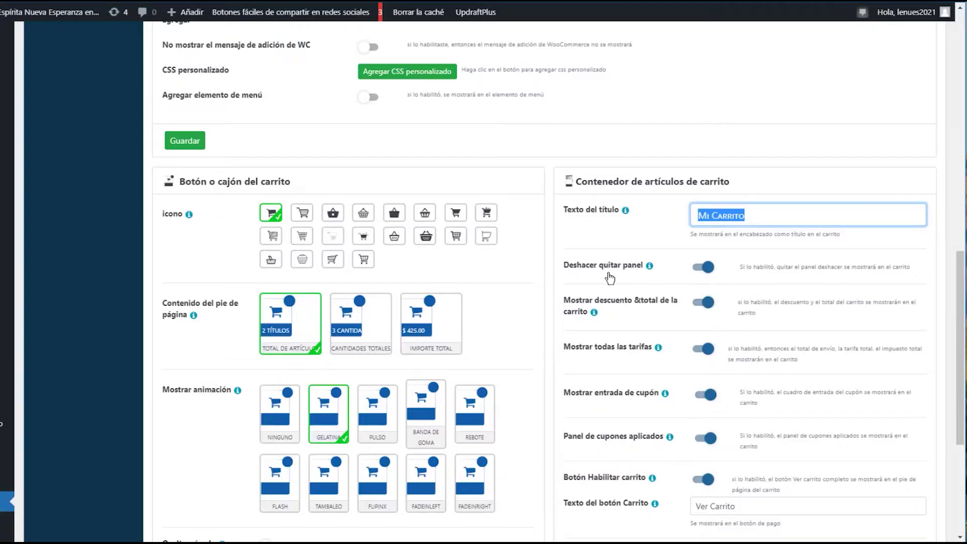
Review the undo, discount, fee and coupon options of the item container, and check the coupon field in the storefront drawer
scroll(610, 277, "down", 2)
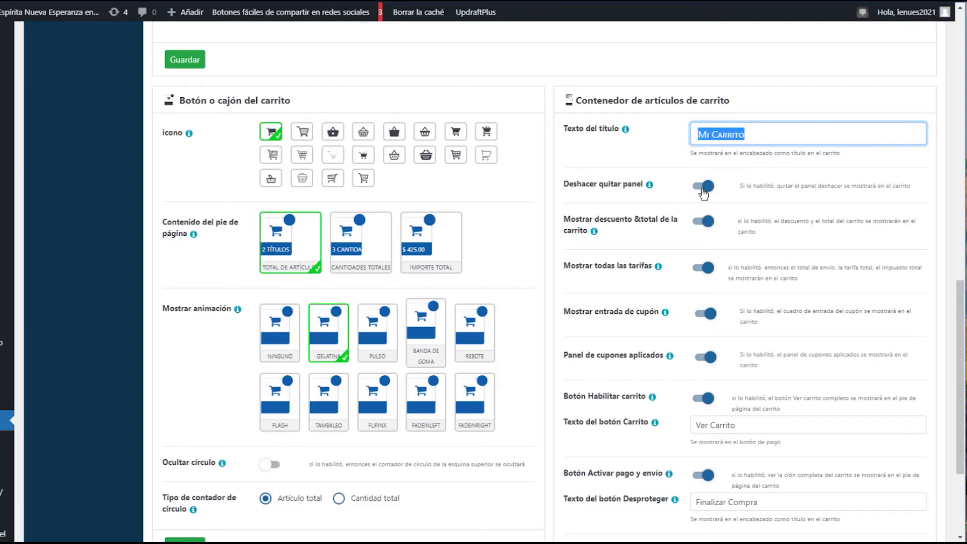
scroll(624, 222, "down", 2)
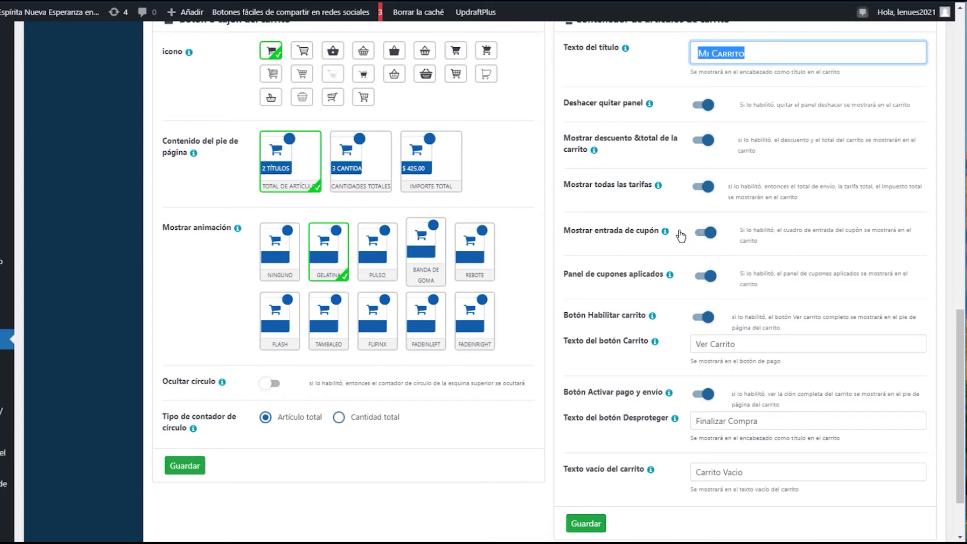
mouse_move(291, 12)
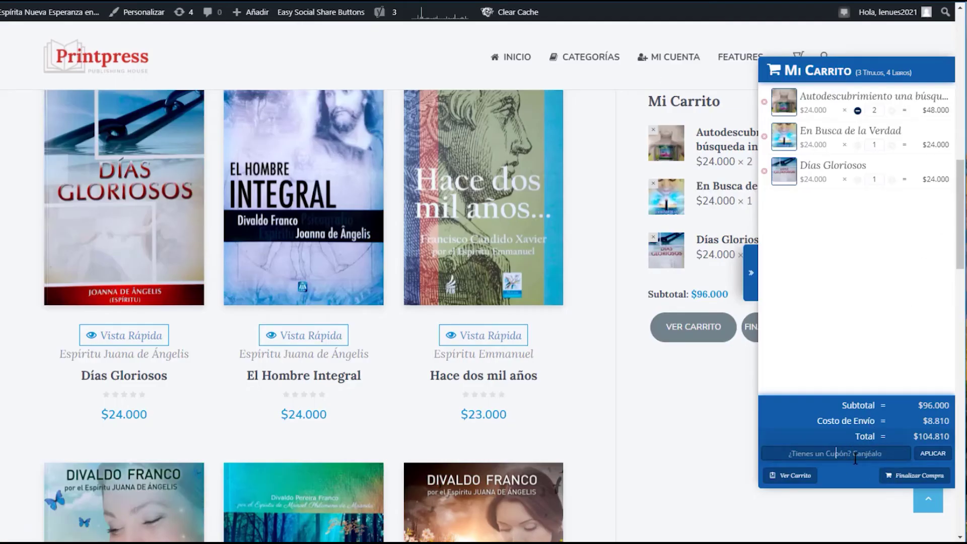
left_click(877, 458)
key("ctrl+Tab")
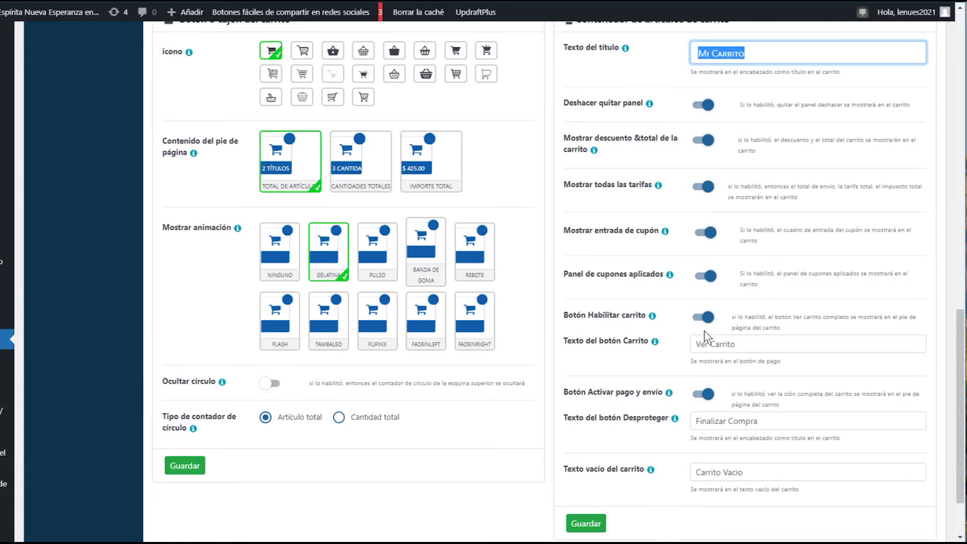
In the plugin settings, highlight the Ver Carrito and Finalizar Compra button texts for review
left_click_drag(735, 343, 699, 344)
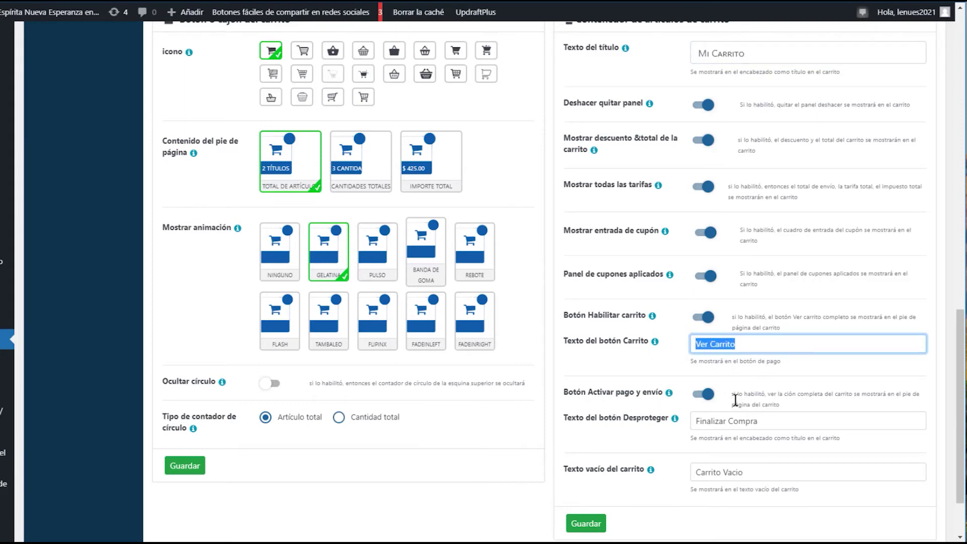
left_click_drag(765, 420, 697, 421)
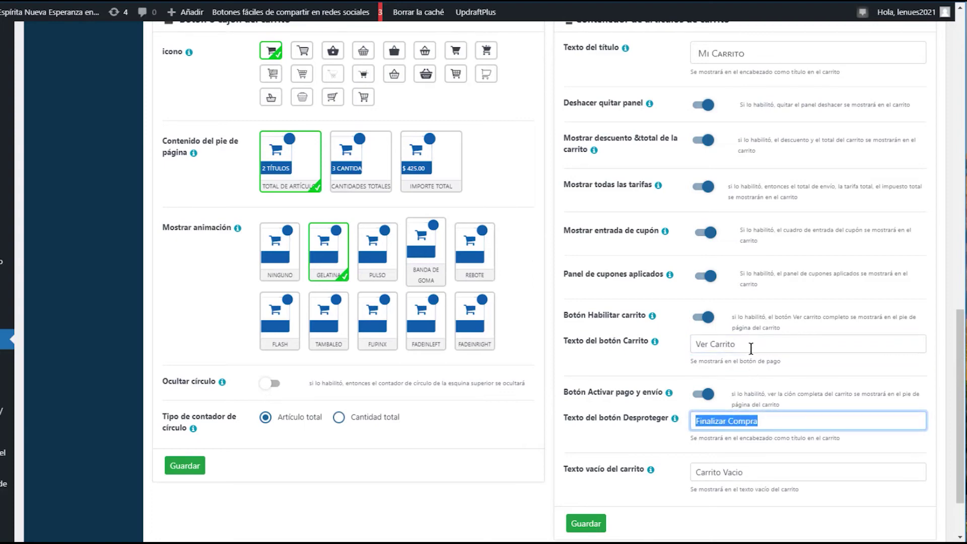
Highlight the Ver Carrito button text and the Mi Carrito title text in the item container settings for review
left_click_drag(750, 348, 687, 345)
scroll(738, 263, "up", 3)
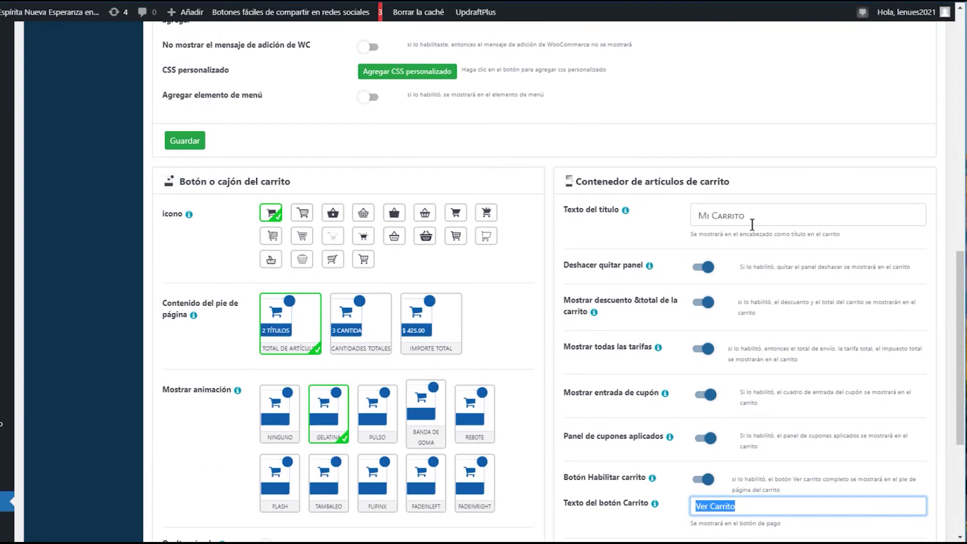
left_click_drag(752, 223, 698, 220)
scroll(659, 292, "down", 3)
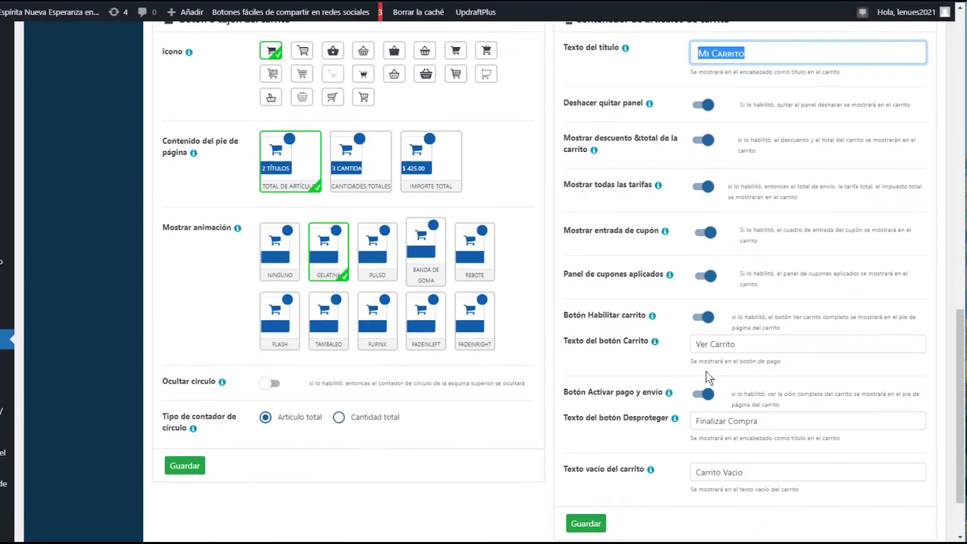
scroll(709, 378, "down", 2)
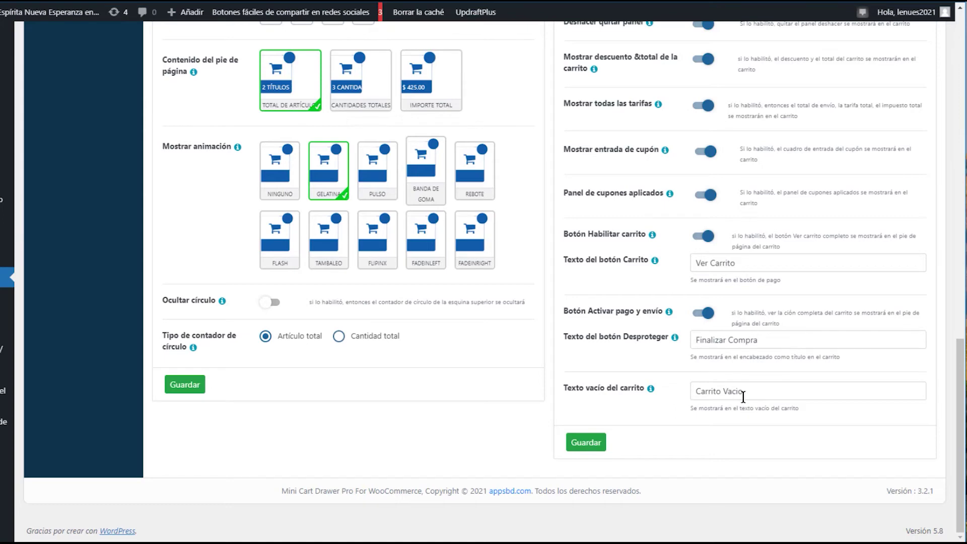
Correct the empty cart text to Carrito Vacío with the spelling suggestion and save the item container settings
triple_click(716, 395)
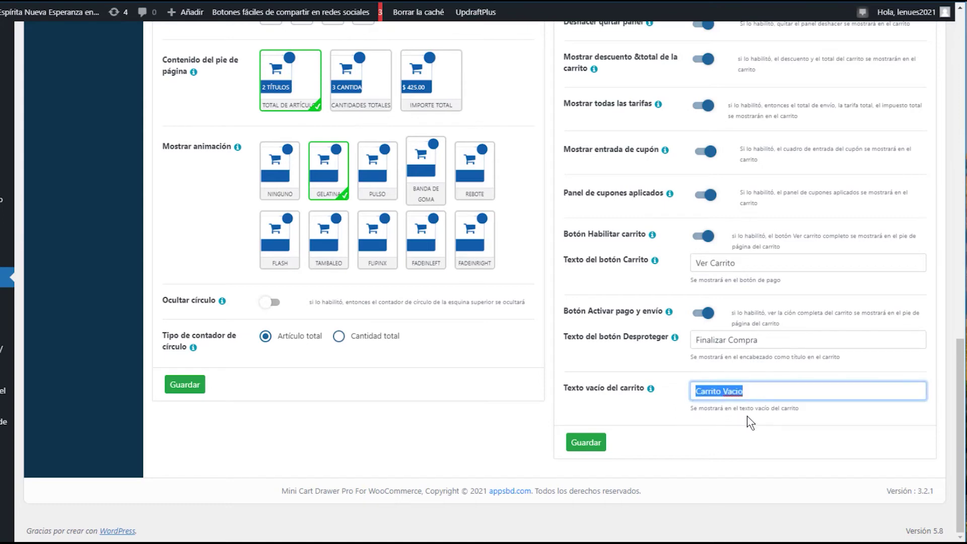
left_click(735, 393)
double_click(734, 393)
right_click(734, 392)
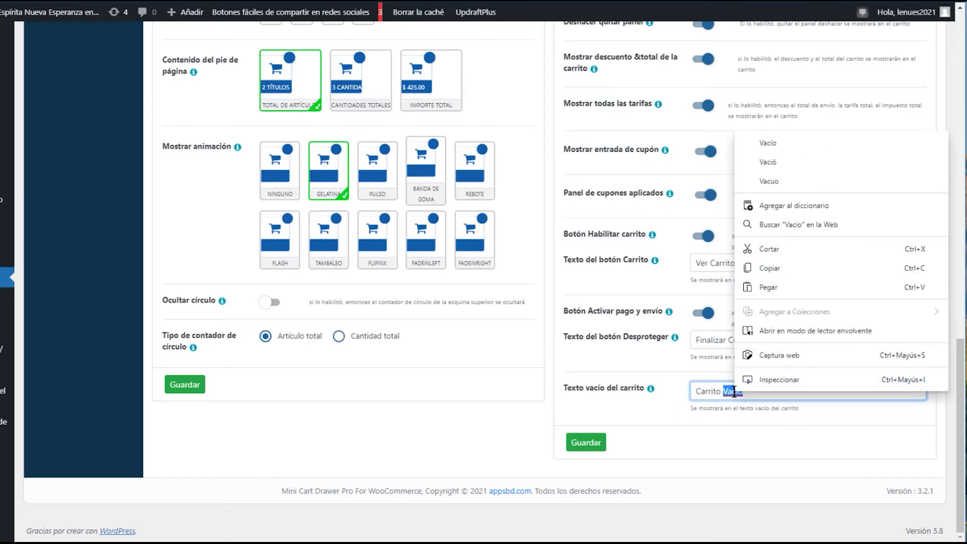
left_click(769, 143)
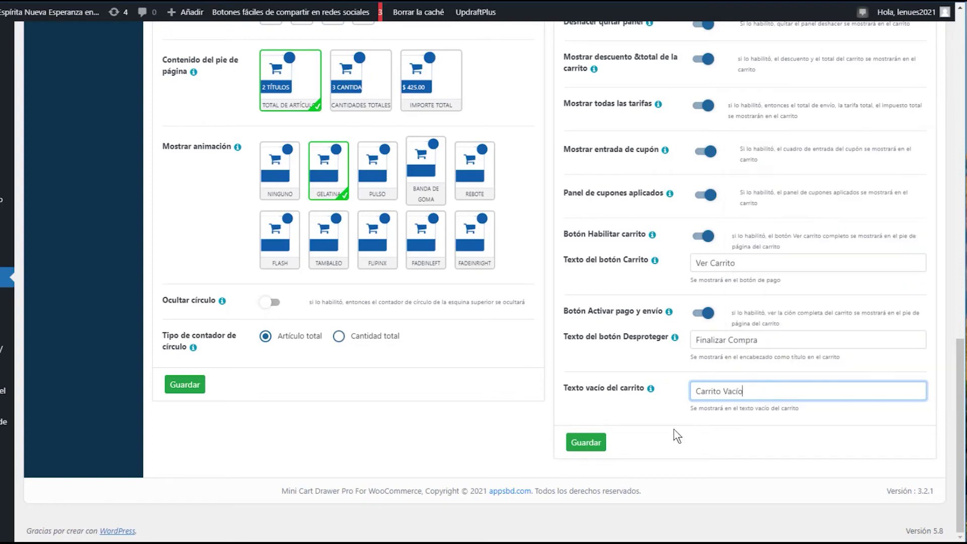
left_click(586, 443)
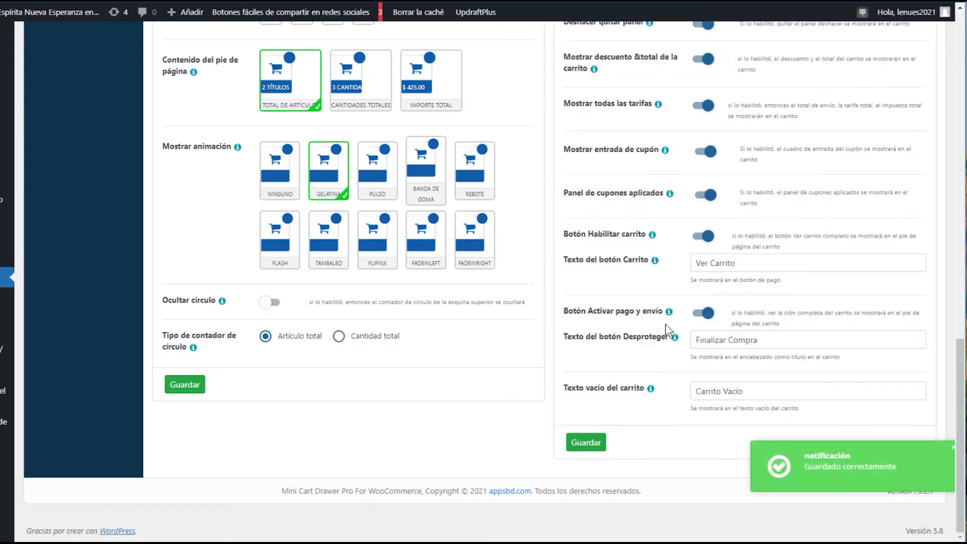
Open the plugin in the WP Customizer and review the General Settings of Mini Cart Pro
scroll(666, 324, "up", 10)
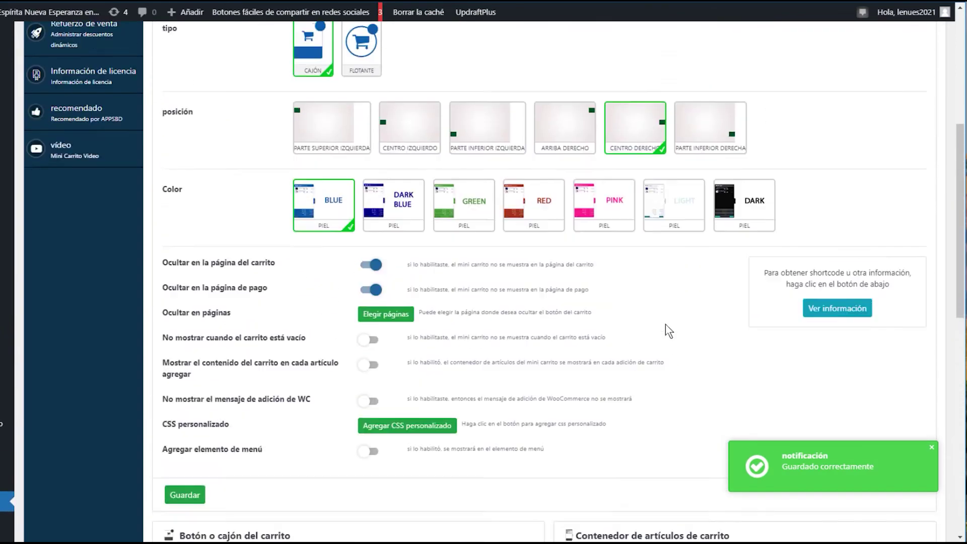
scroll(665, 324, "up", 4)
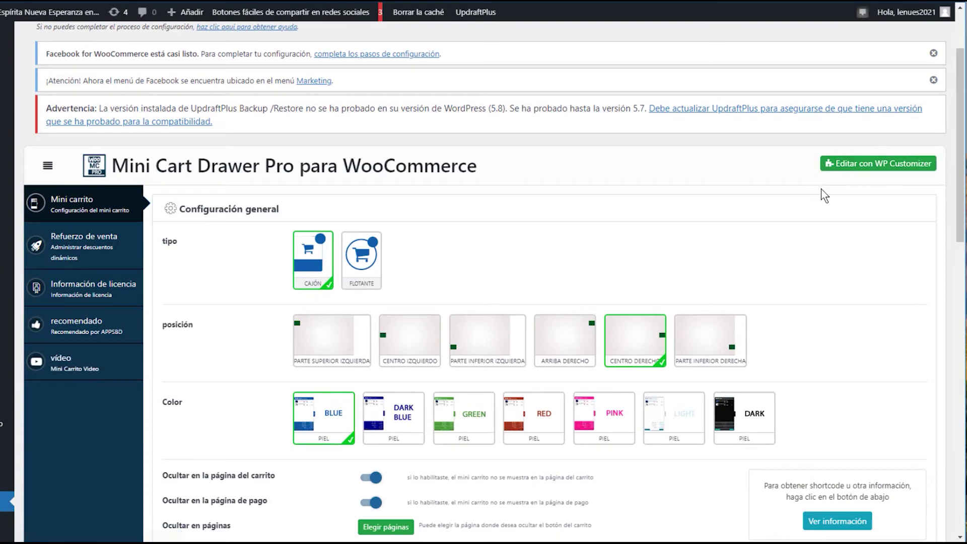
left_click(870, 169)
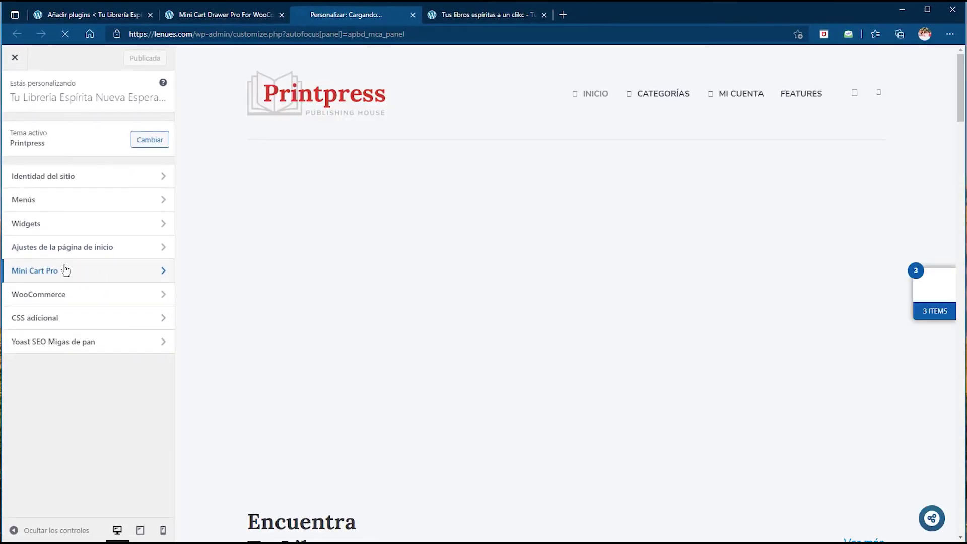
left_click(85, 279)
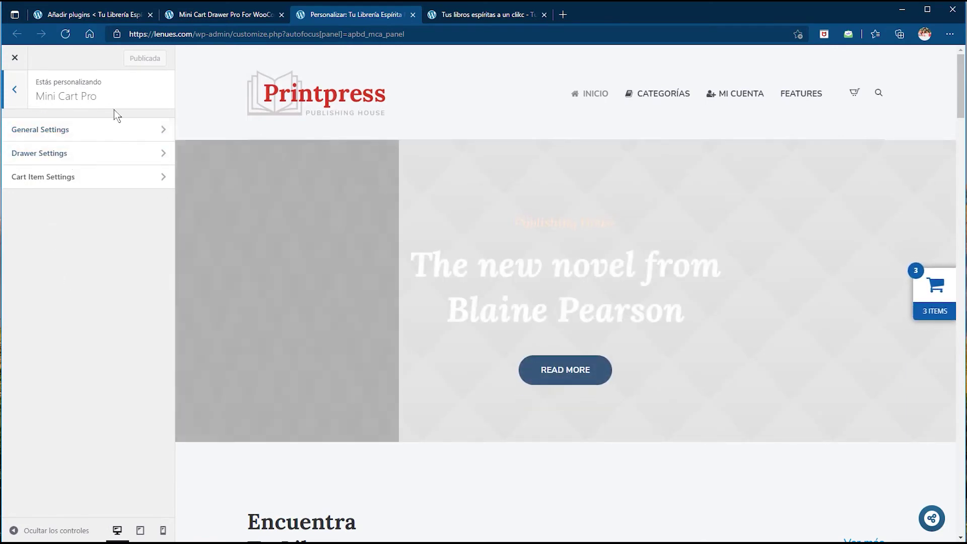
left_click(88, 141)
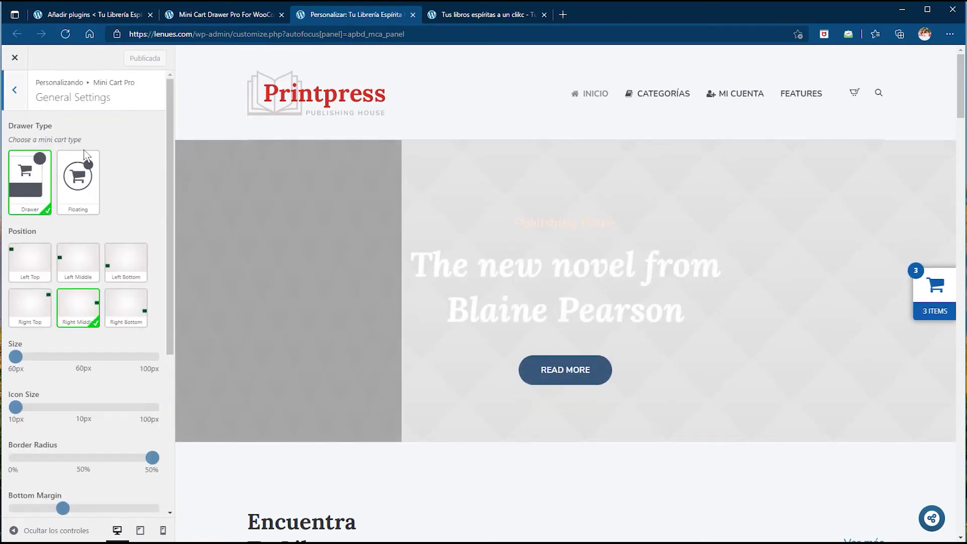
scroll(109, 318, "down", 5)
scroll(110, 322, "up", 4)
scroll(114, 320, "up", 1)
Try the Floating cart type in the preview with the Left Bottom and Right Bottom positions
left_click(88, 176)
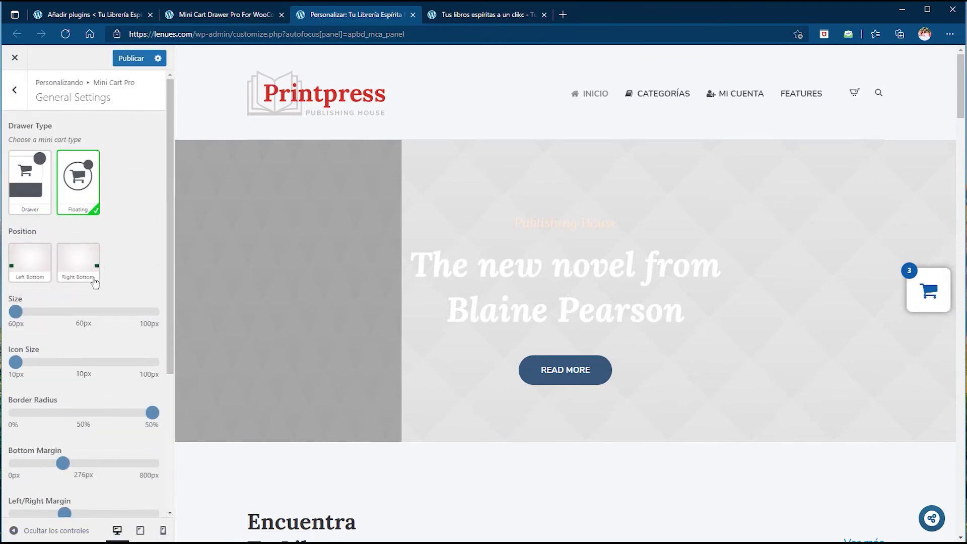
left_click(77, 266)
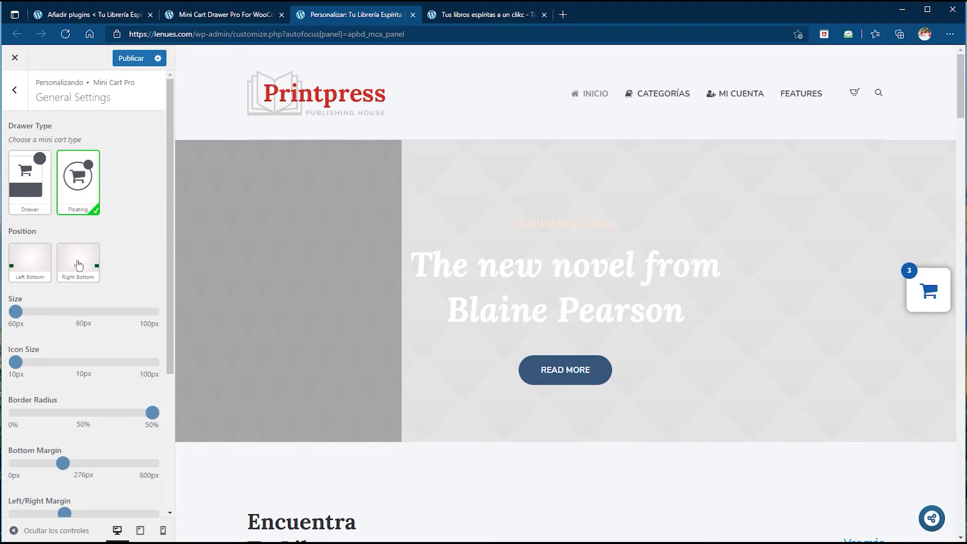
left_click(46, 277)
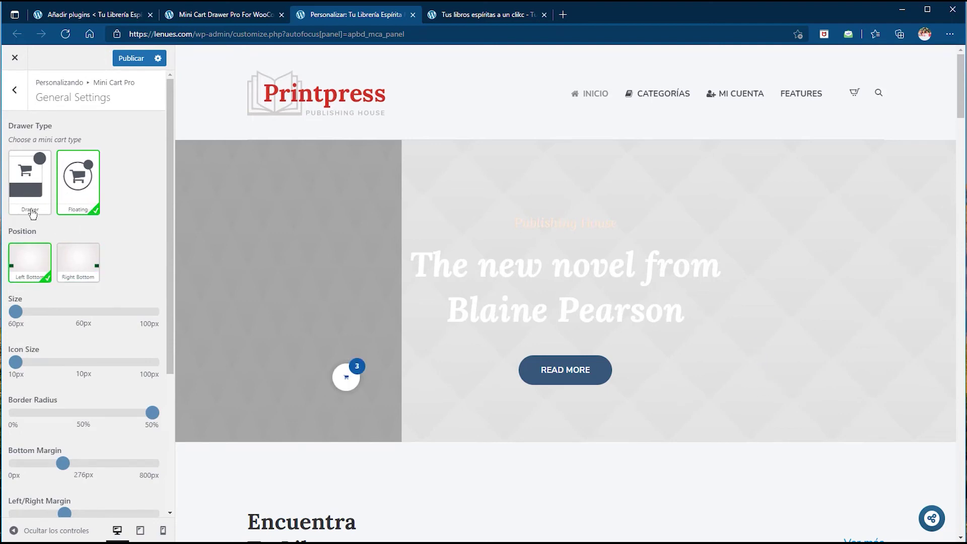
left_click(81, 257)
Switch the cart type back to Drawer and preview several positions, ending with Right Middle
left_click(39, 180)
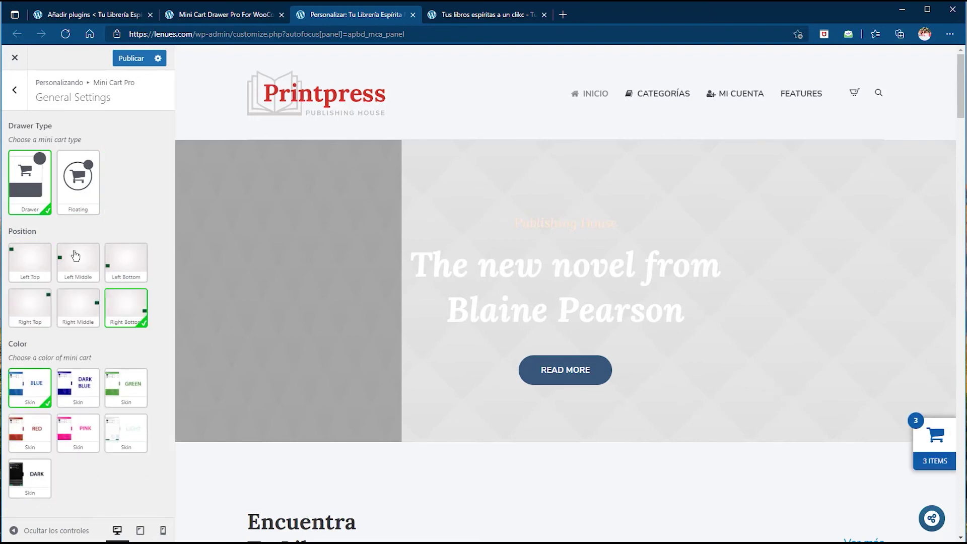
left_click(42, 269)
left_click(82, 266)
left_click(129, 274)
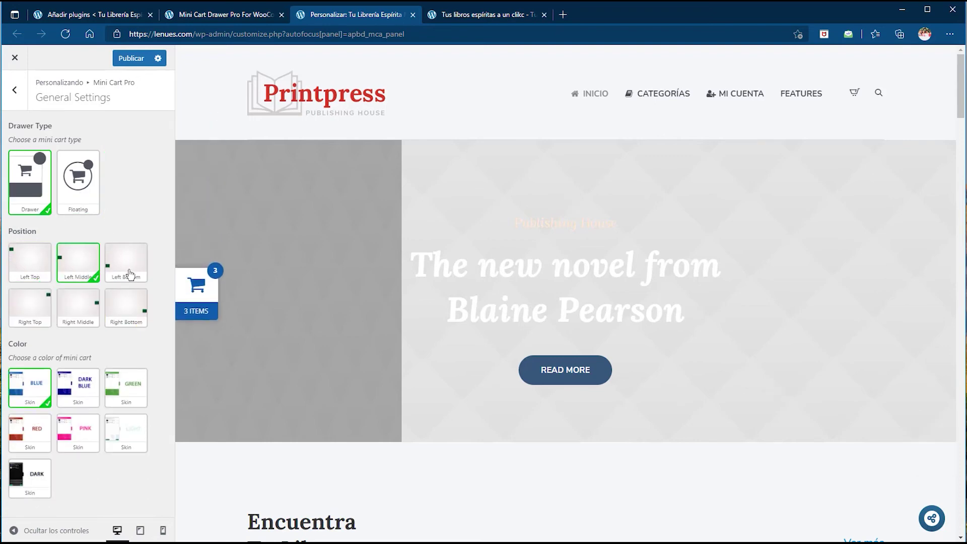
left_click(130, 308)
left_click(92, 308)
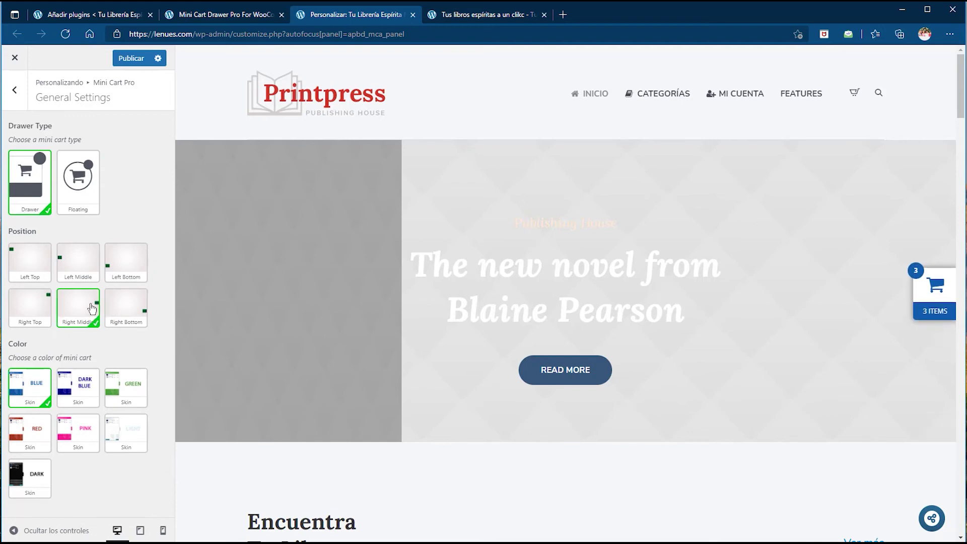
Preview the Dark Blue, Green, Red, Pink and Light color skins on the mini cart
left_click(88, 385)
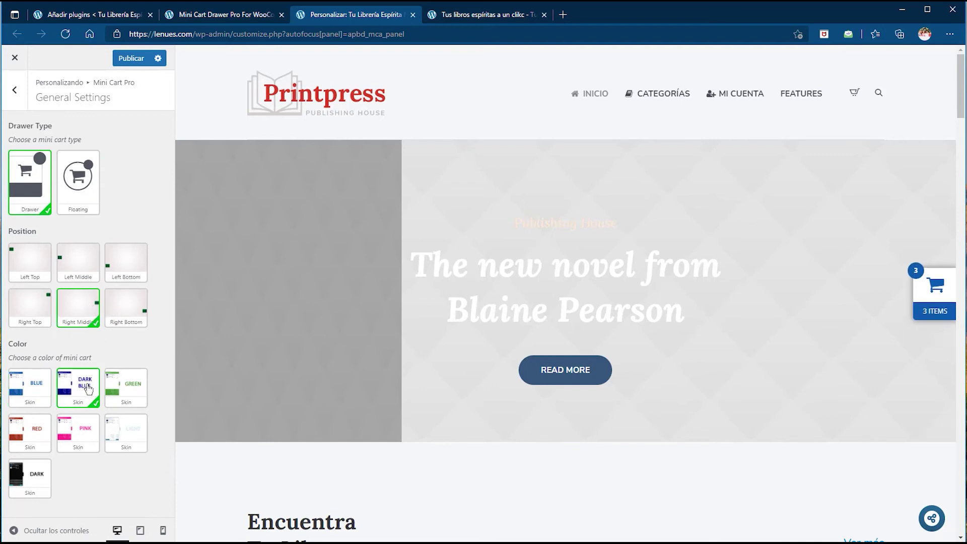
left_click(125, 391)
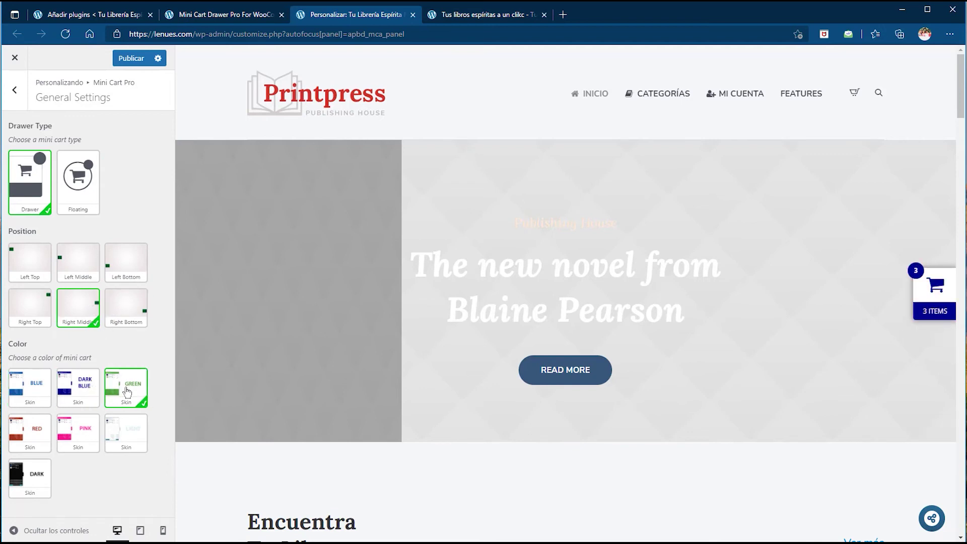
left_click(26, 426)
left_click(75, 436)
left_click(127, 438)
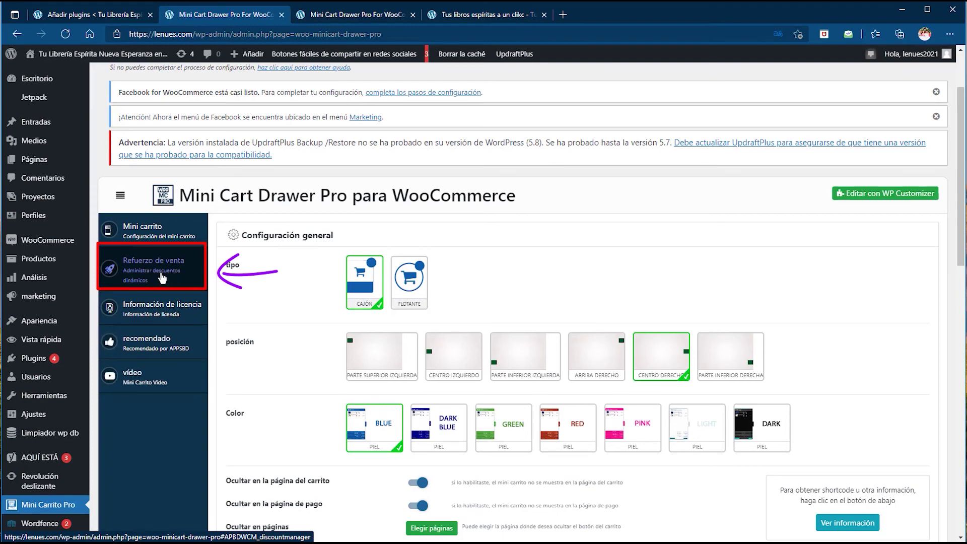
Open the plugin's Refuerzo de venta section and review the dynamic discount and discount bar settings
left_click(161, 277)
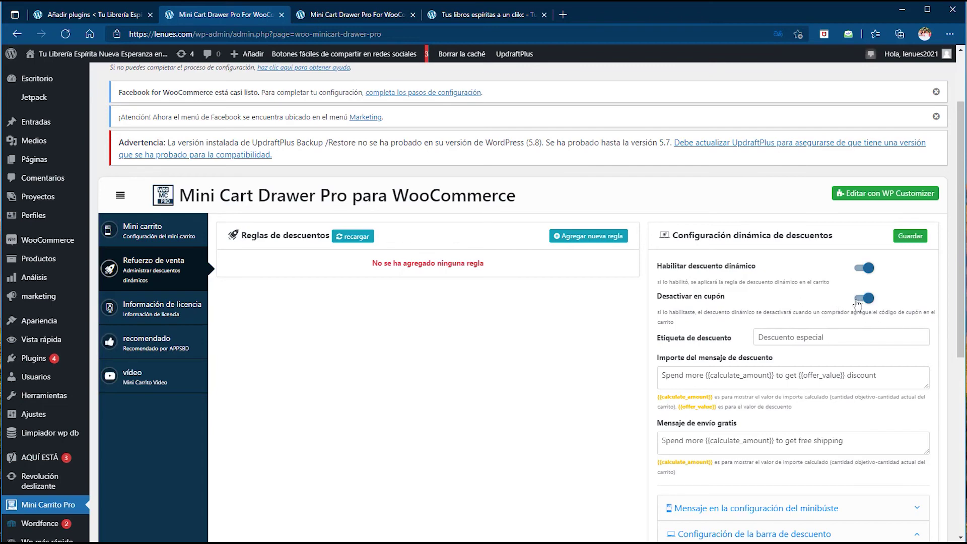
scroll(765, 314, "down", 6)
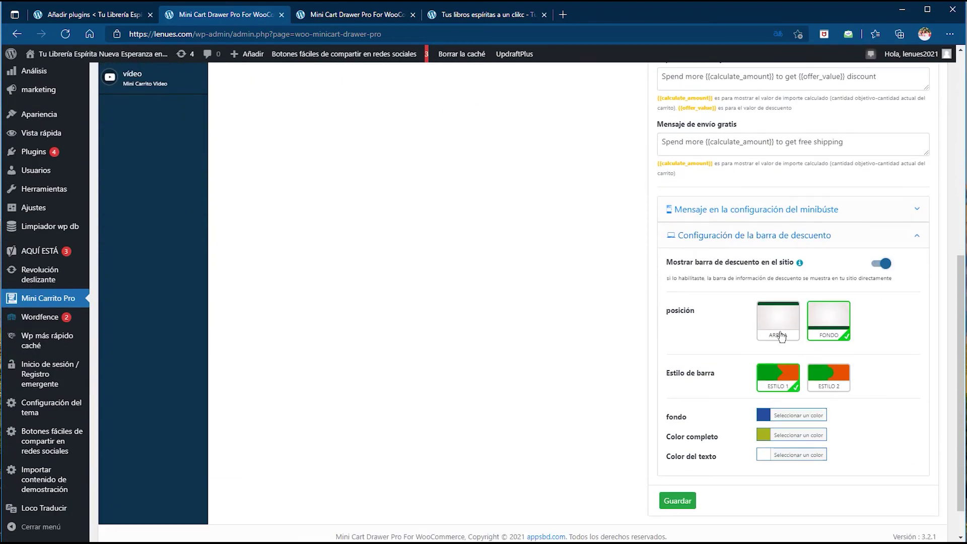
scroll(747, 332, "up", 2)
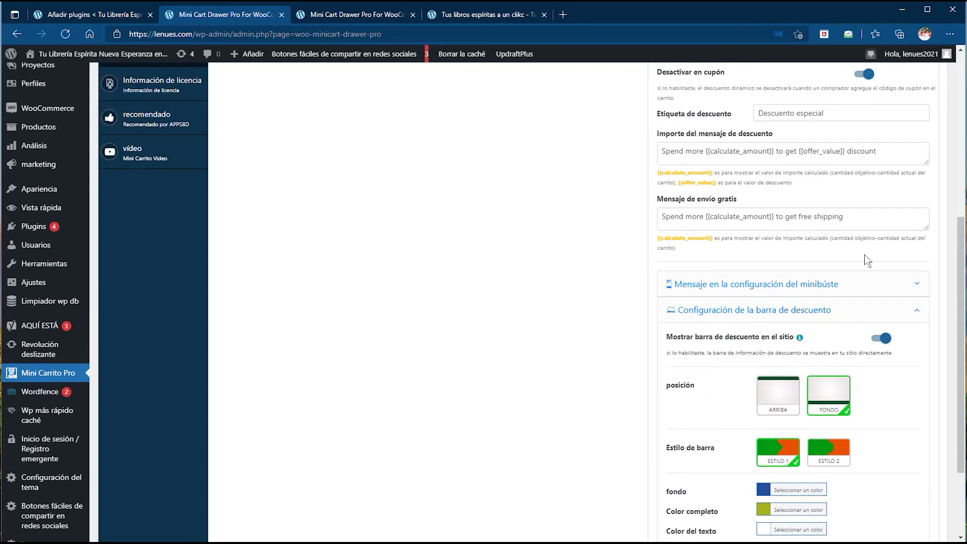
scroll(760, 318, "up", 6)
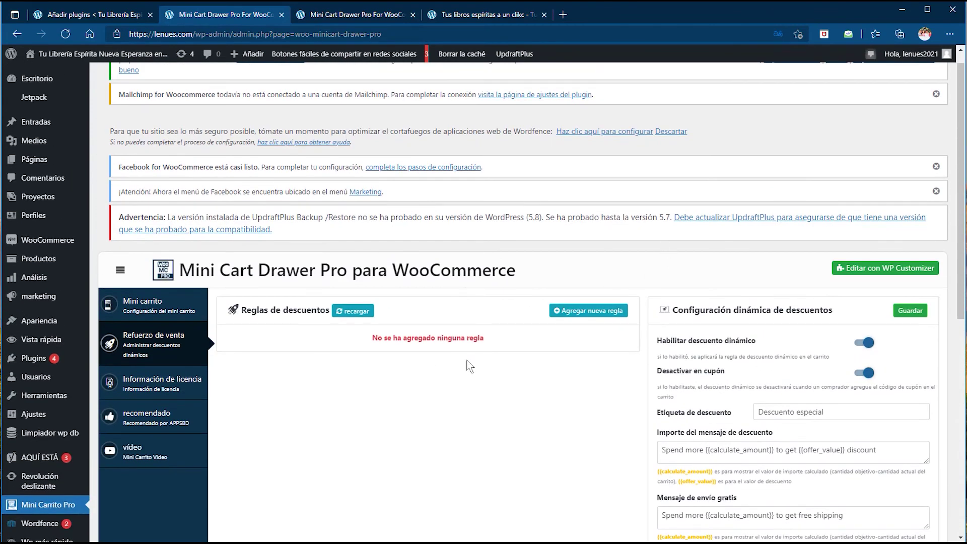
Start a new discount rule, try the Envío gratis offer type, and set a percentage discount of 10
left_click(578, 318)
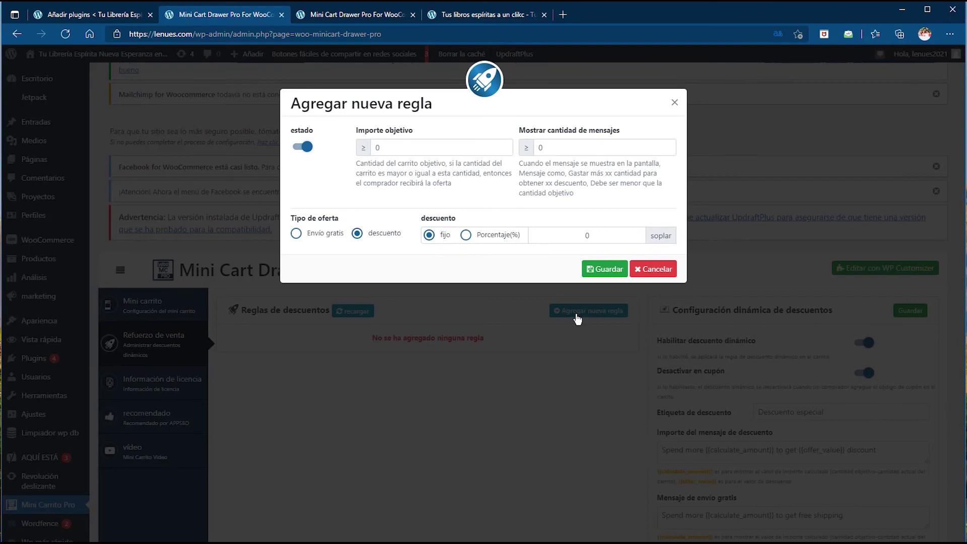
left_click(309, 239)
left_click(357, 235)
left_click(468, 238)
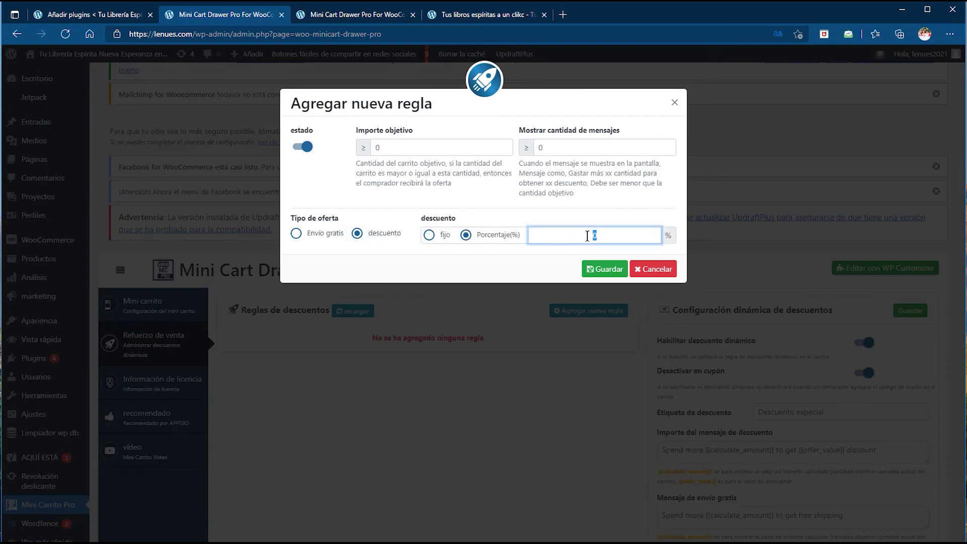
left_click_drag(597, 234, 590, 235)
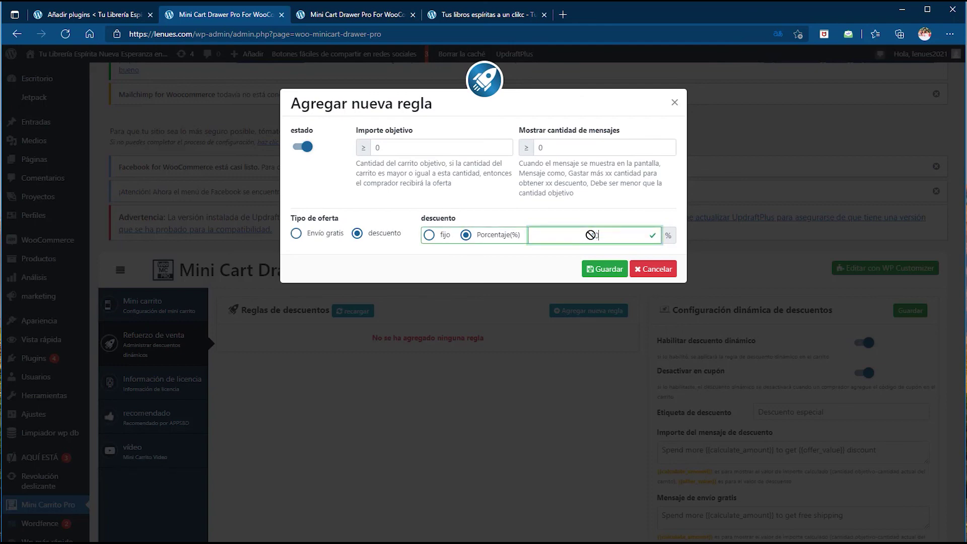
type("10")
Set the new rule's target amount to 300000
left_click(374, 147)
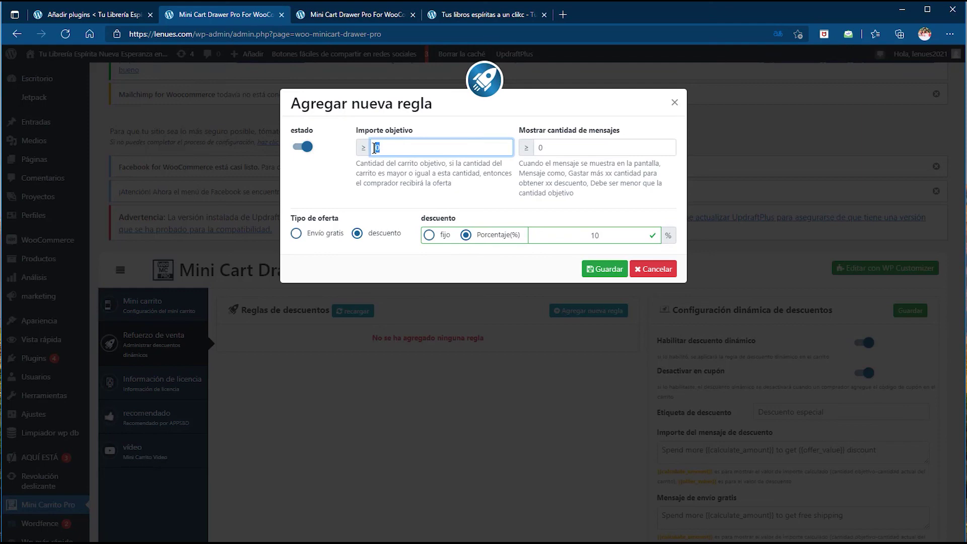
type("3000000")
left_click_drag(386, 147, 411, 147)
left_click(413, 146)
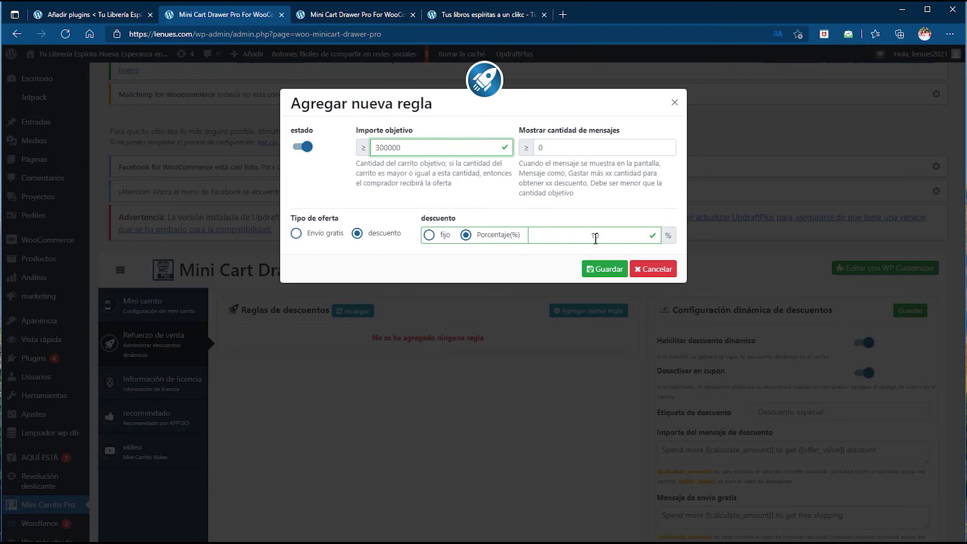
Set the cart amount at which the new rule's message is shown to 250000
left_click_drag(608, 239, 590, 240)
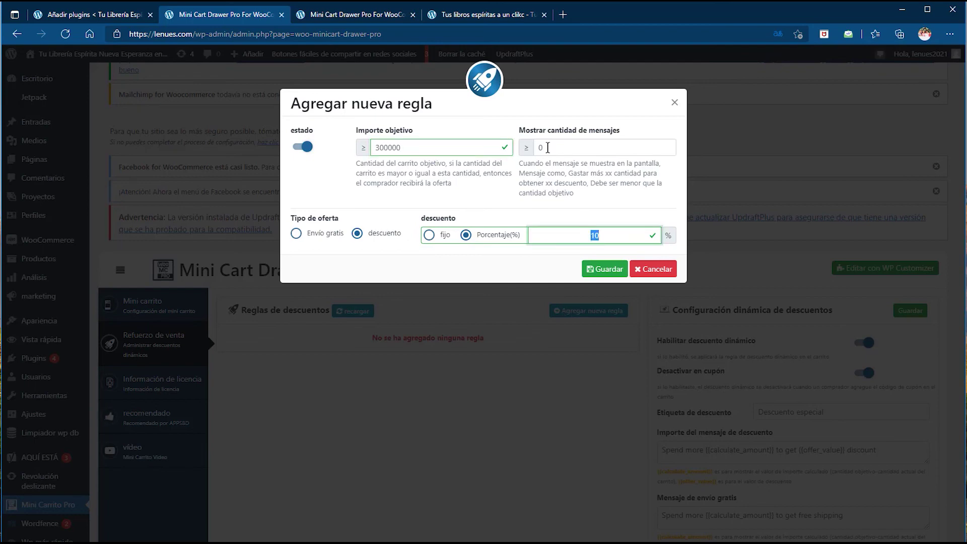
left_click_drag(518, 130, 533, 148)
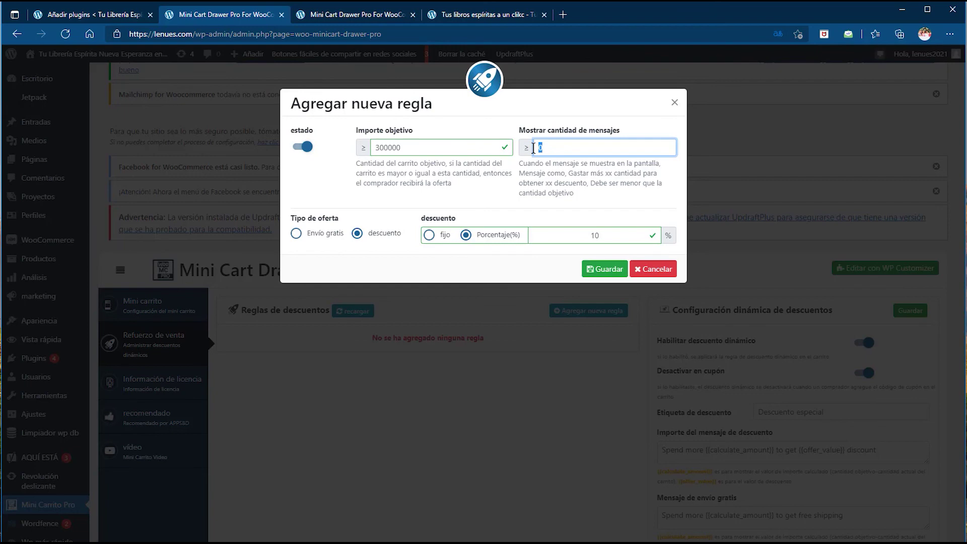
type("2500000")
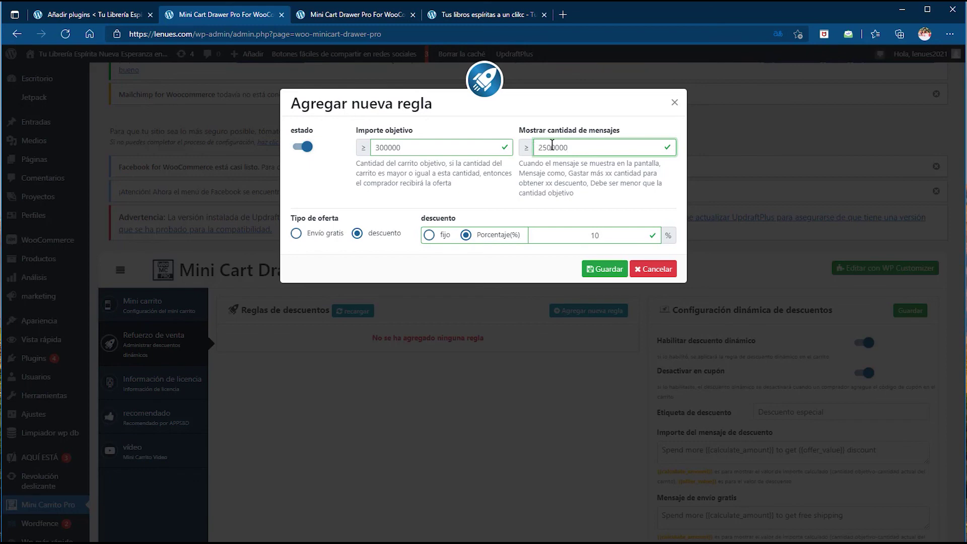
left_click_drag(551, 147, 571, 148)
left_click(571, 147)
left_click_drag(551, 148, 570, 147)
Discard the new rule after switching its offer type to Envío gratis, and return to the Mini carrito settings
left_click(309, 236)
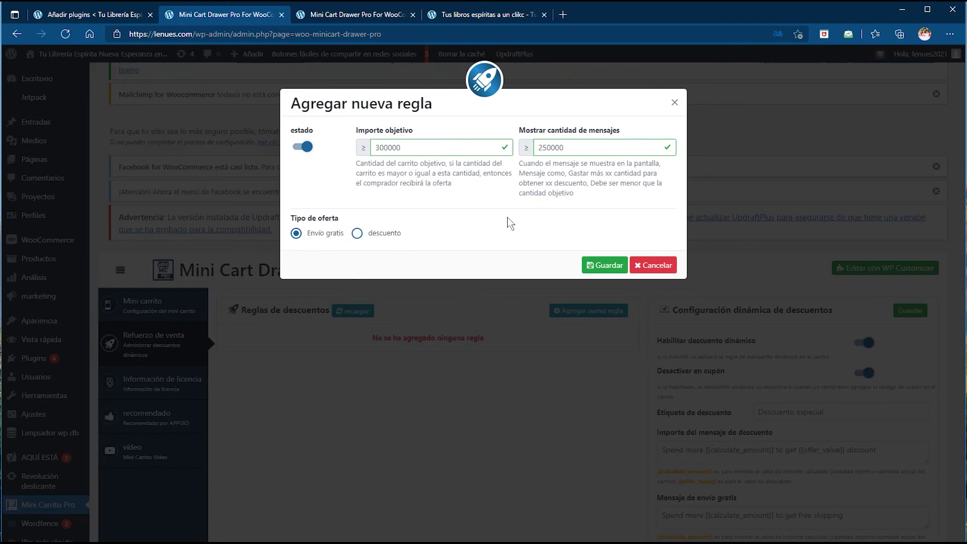
left_click(653, 265)
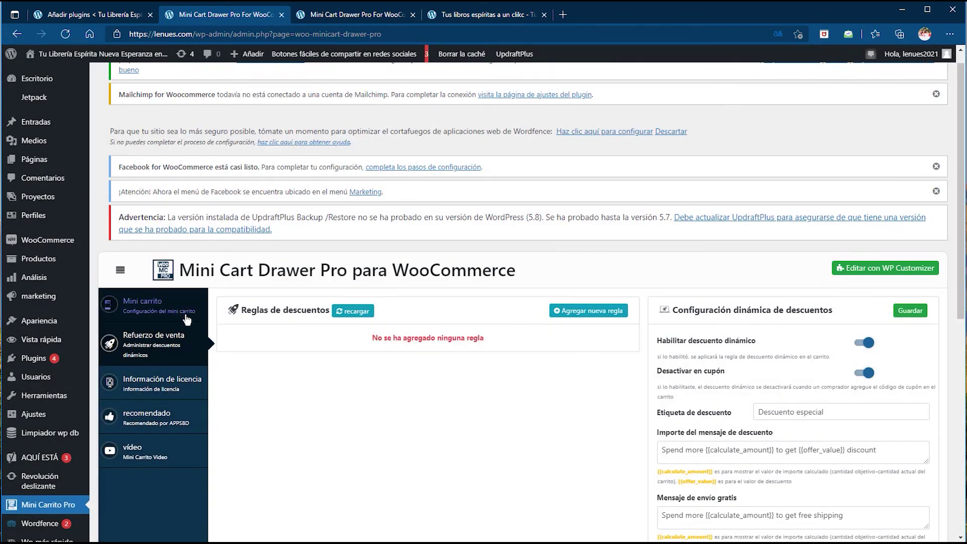
scroll(434, 379, "down", 3)
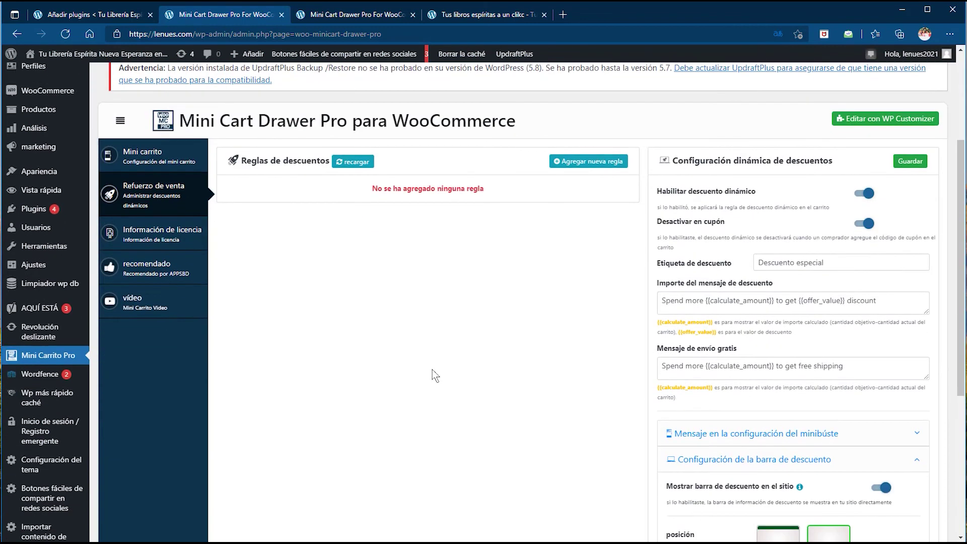
left_click(142, 155)
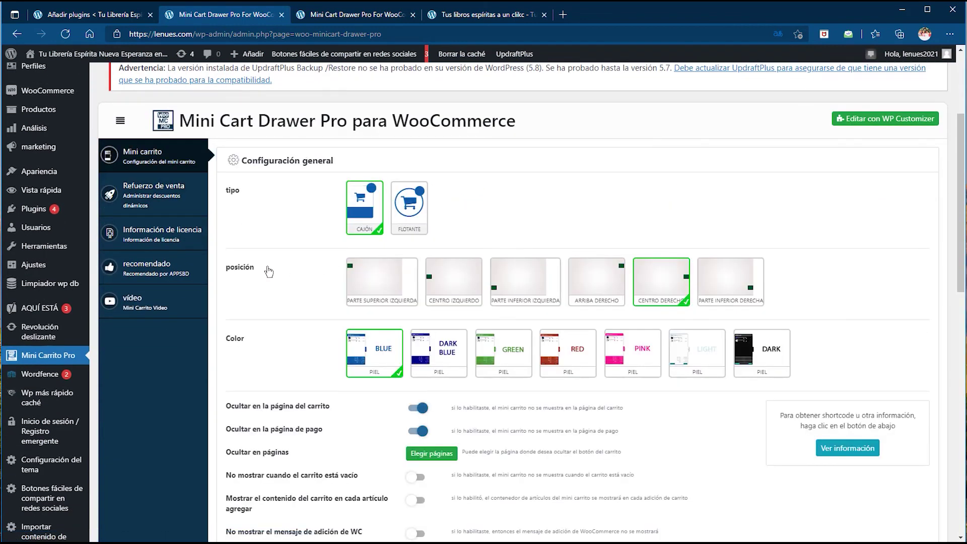